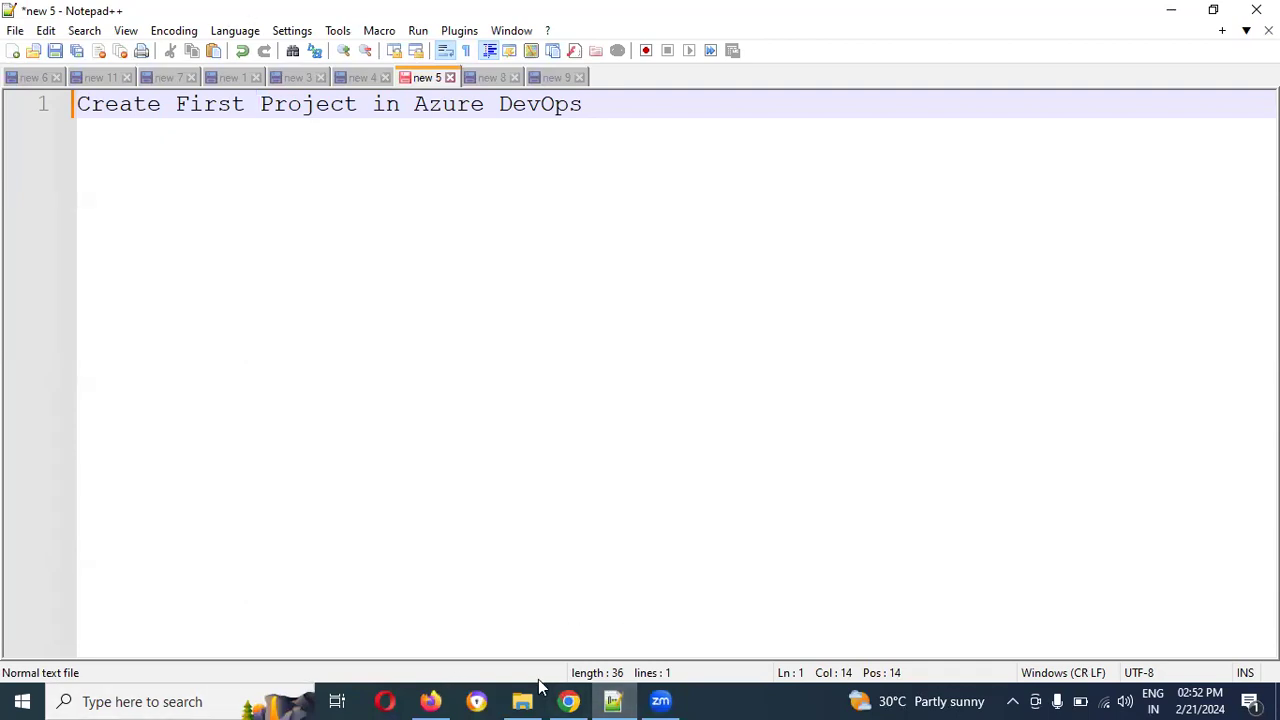
Switch to Azure DevOps in Firefox, examine the account's Permissions and Profile settings, and return to the organization's projects list.
click(430, 701)
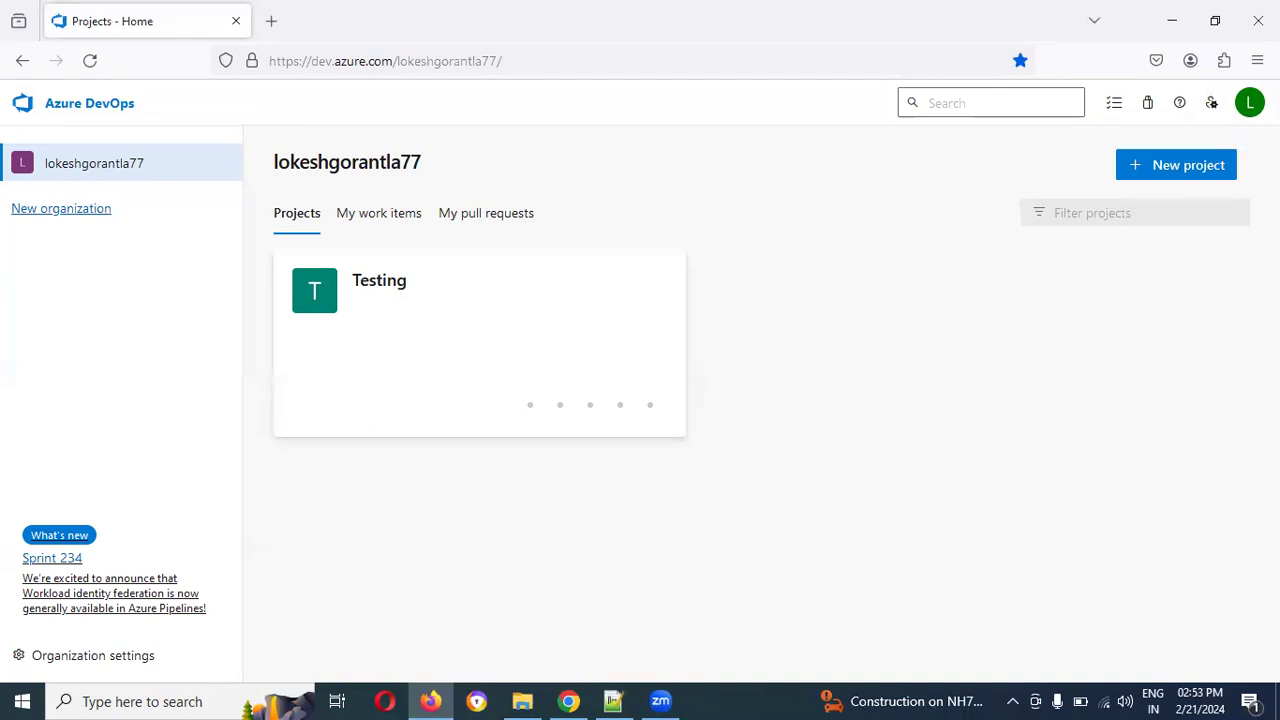
click(1250, 103)
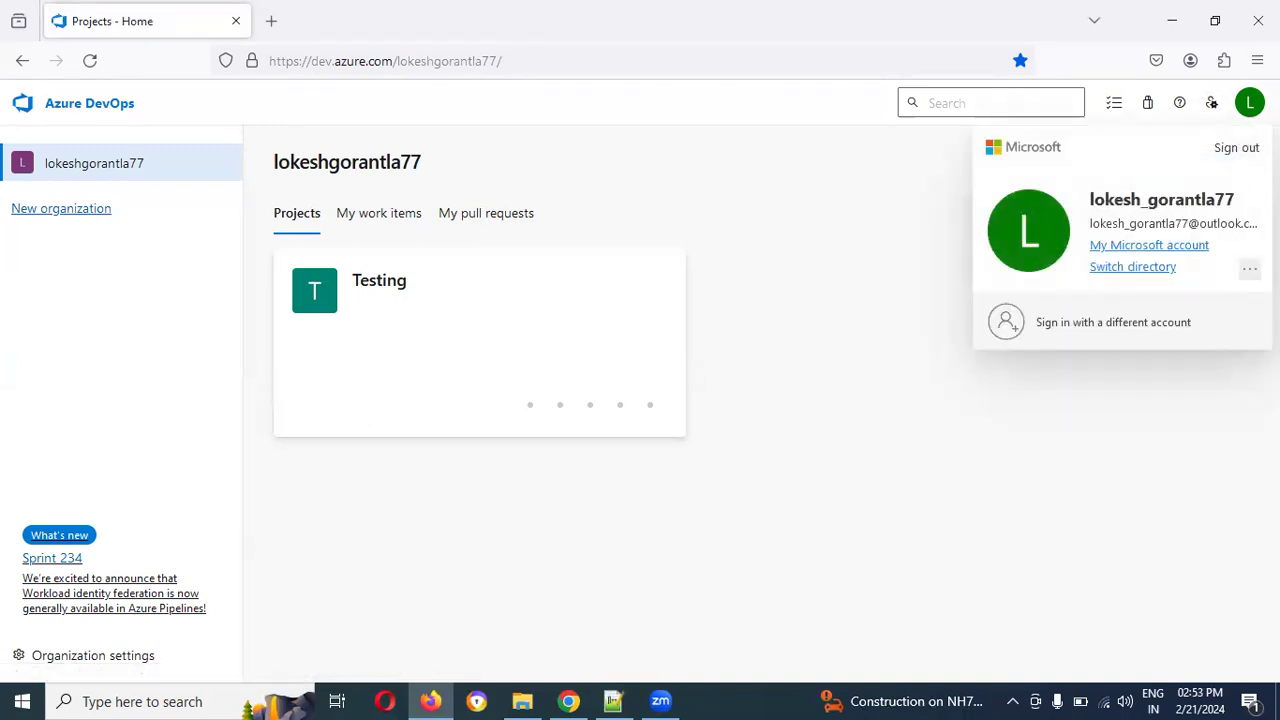
click(1250, 268)
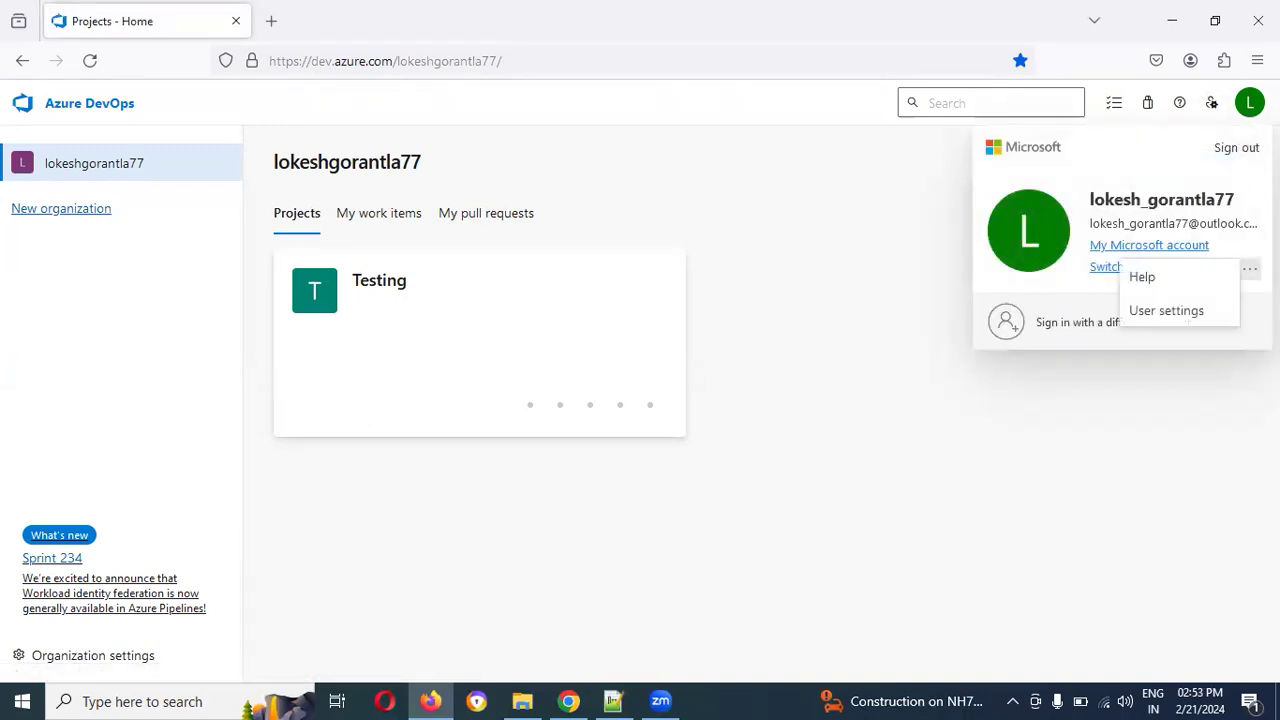
click(1187, 310)
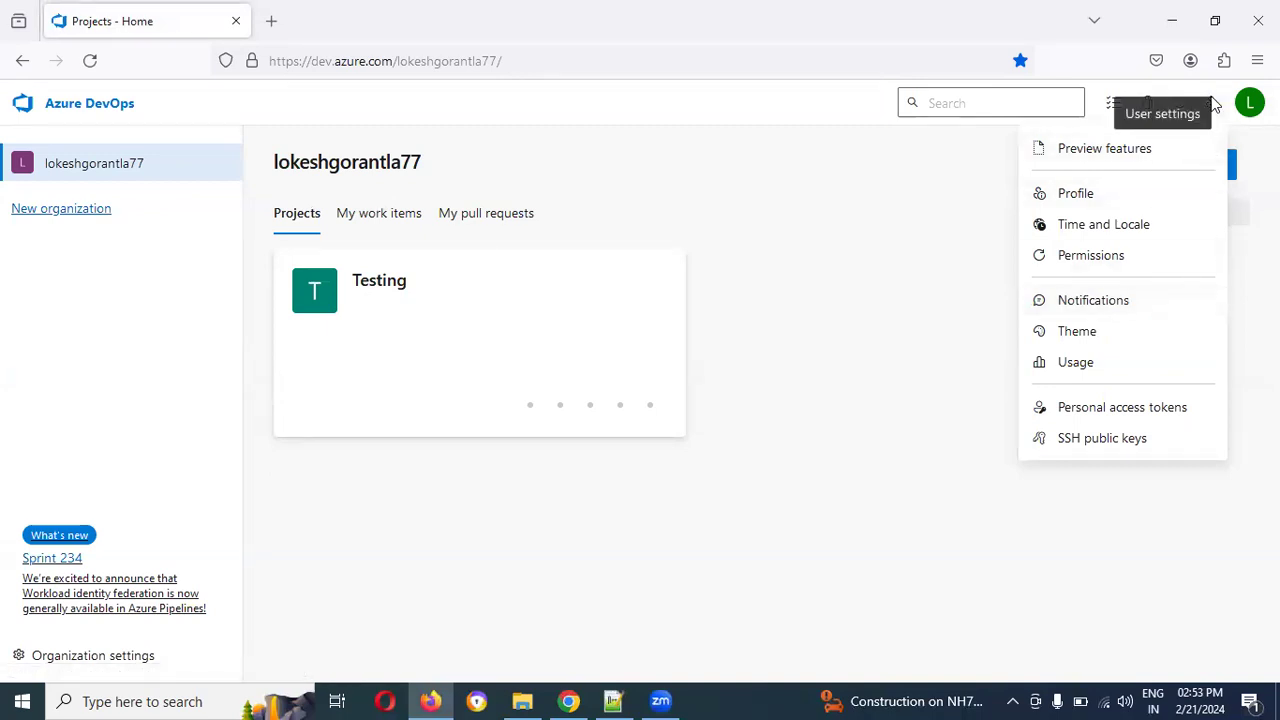
click(1091, 255)
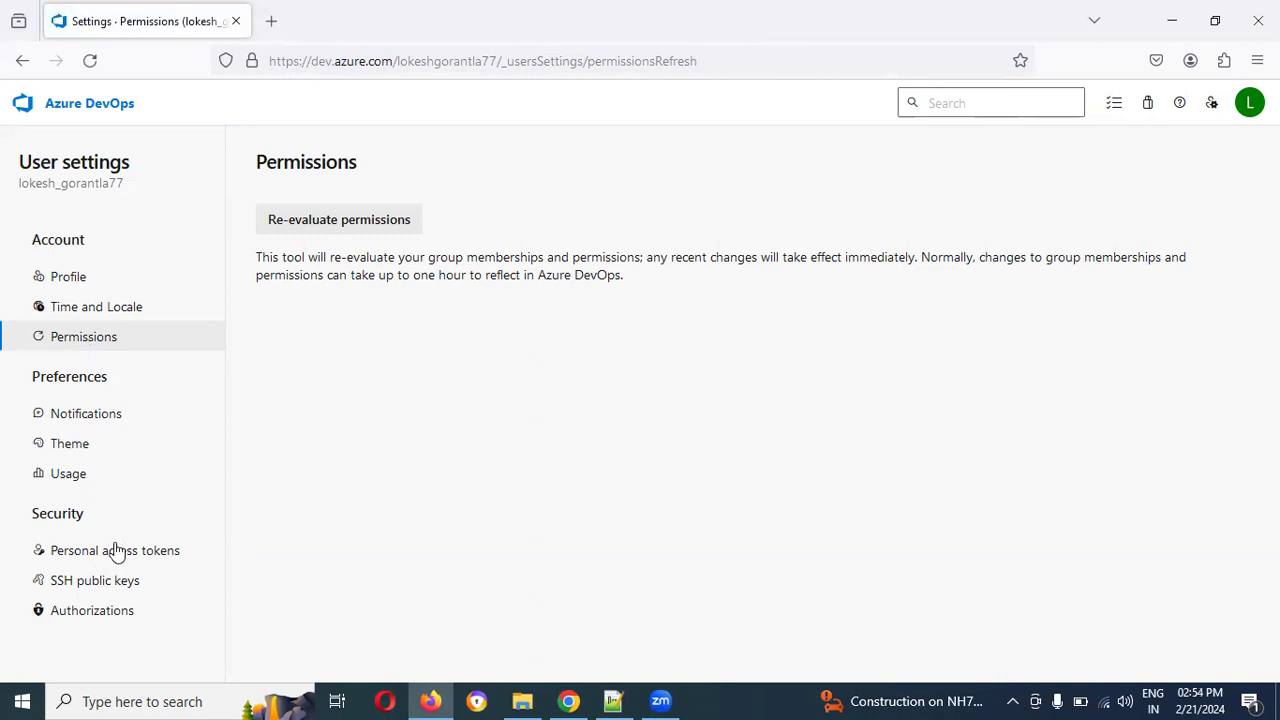
click(88, 280)
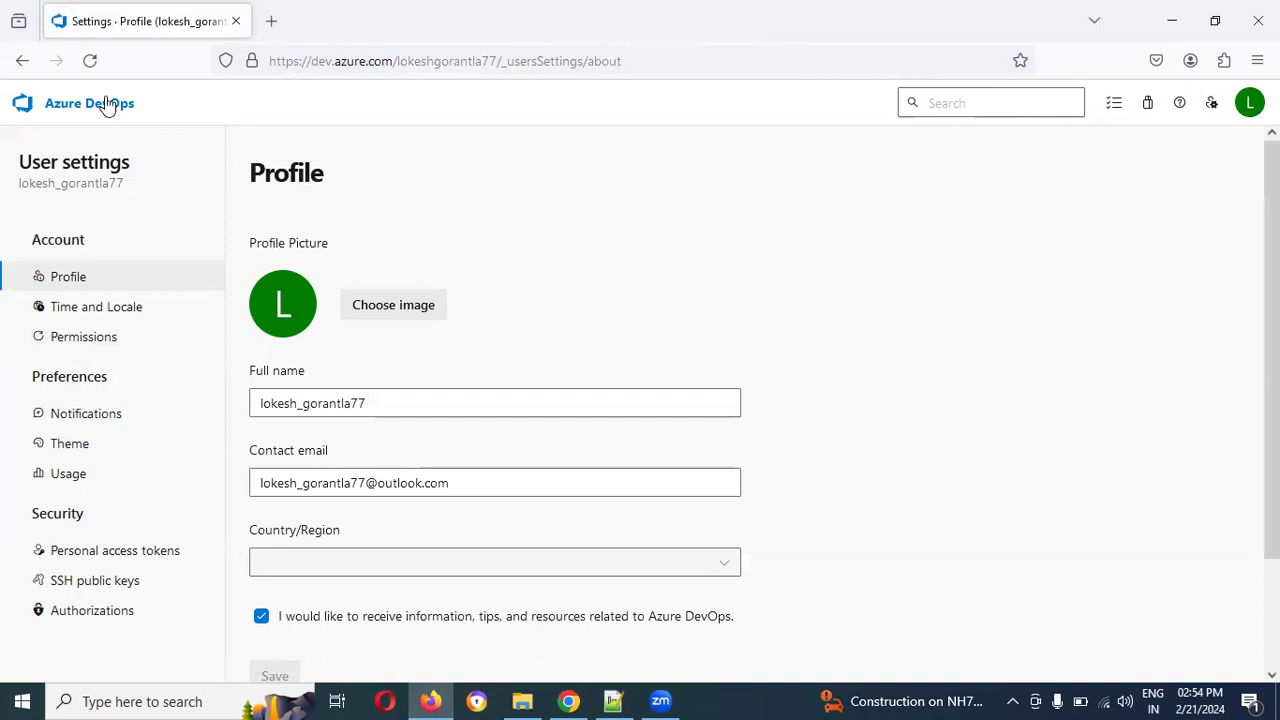
click(22, 60)
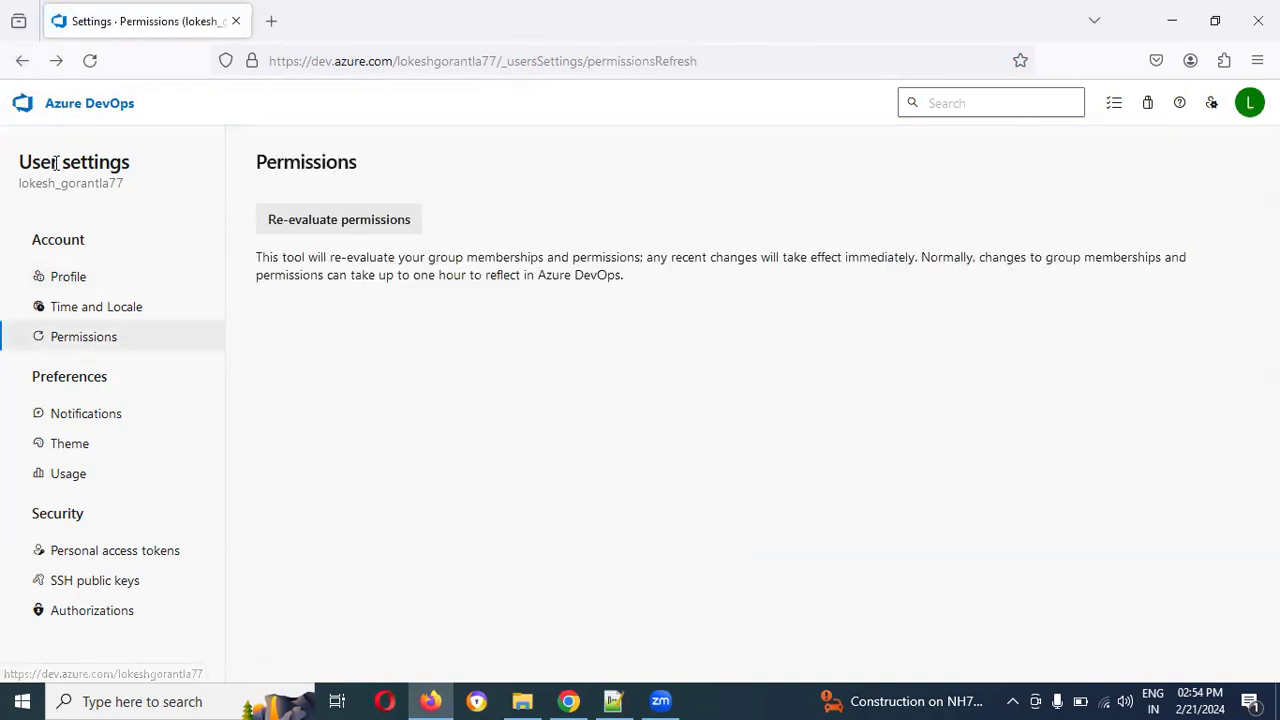
click(22, 60)
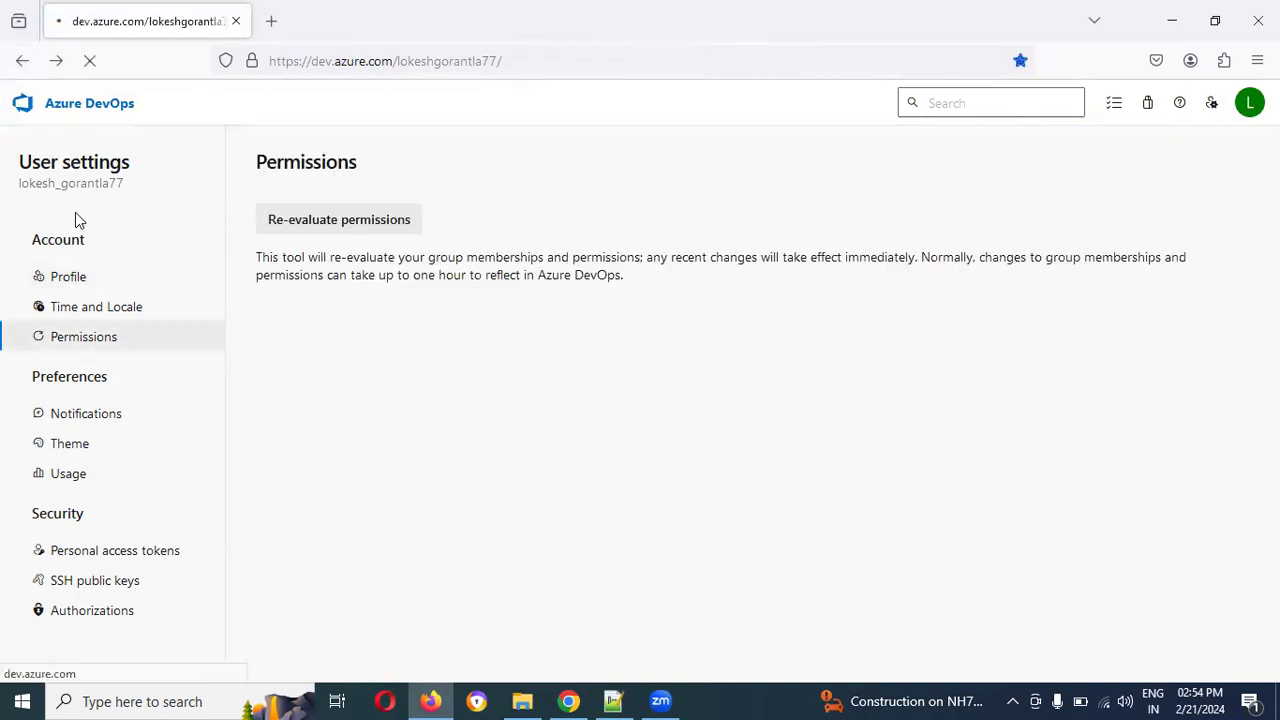
Create a private project named DemoFirstProject with the description "Deploying Code in Azure".
click(1175, 168)
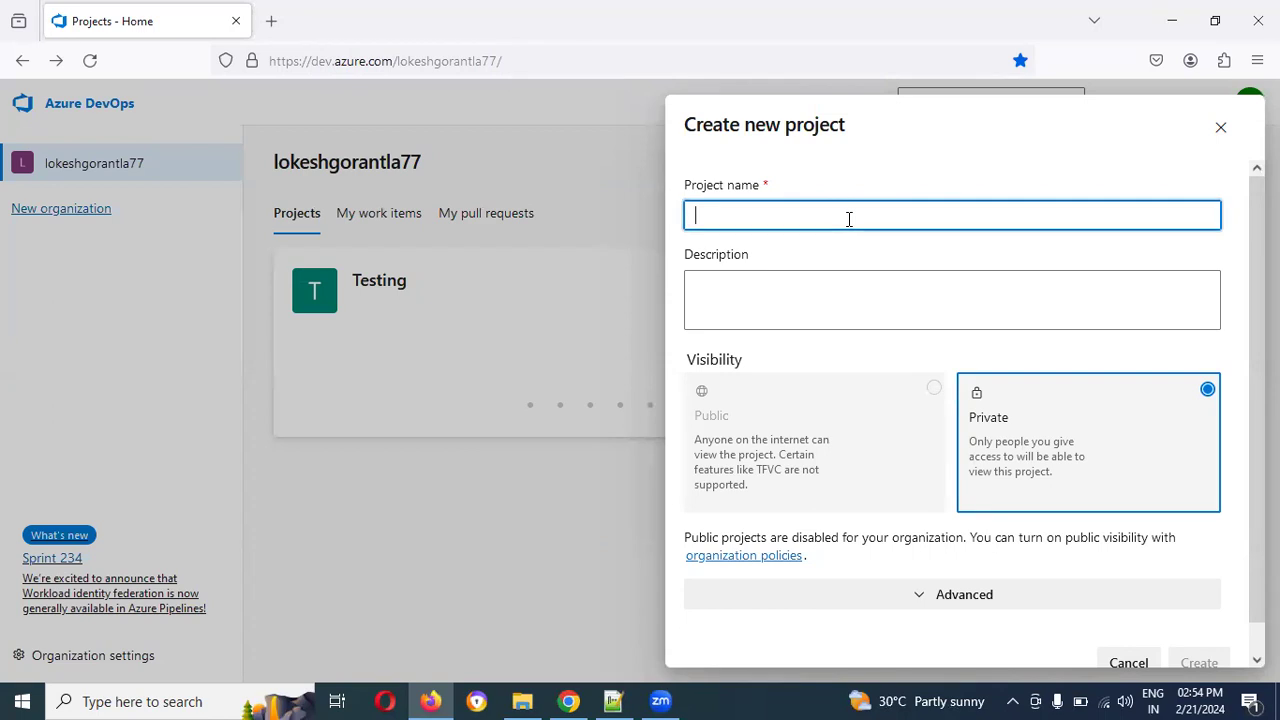
text(DemoFirstProject)
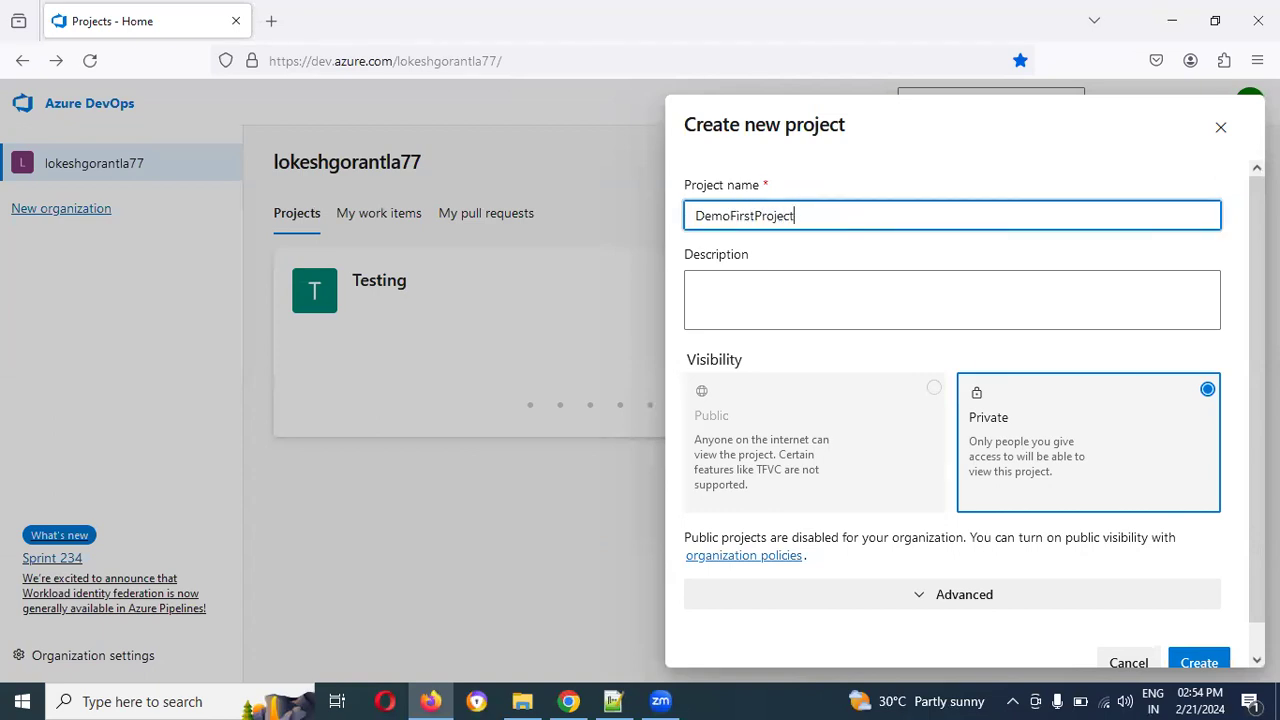
click(700, 288)
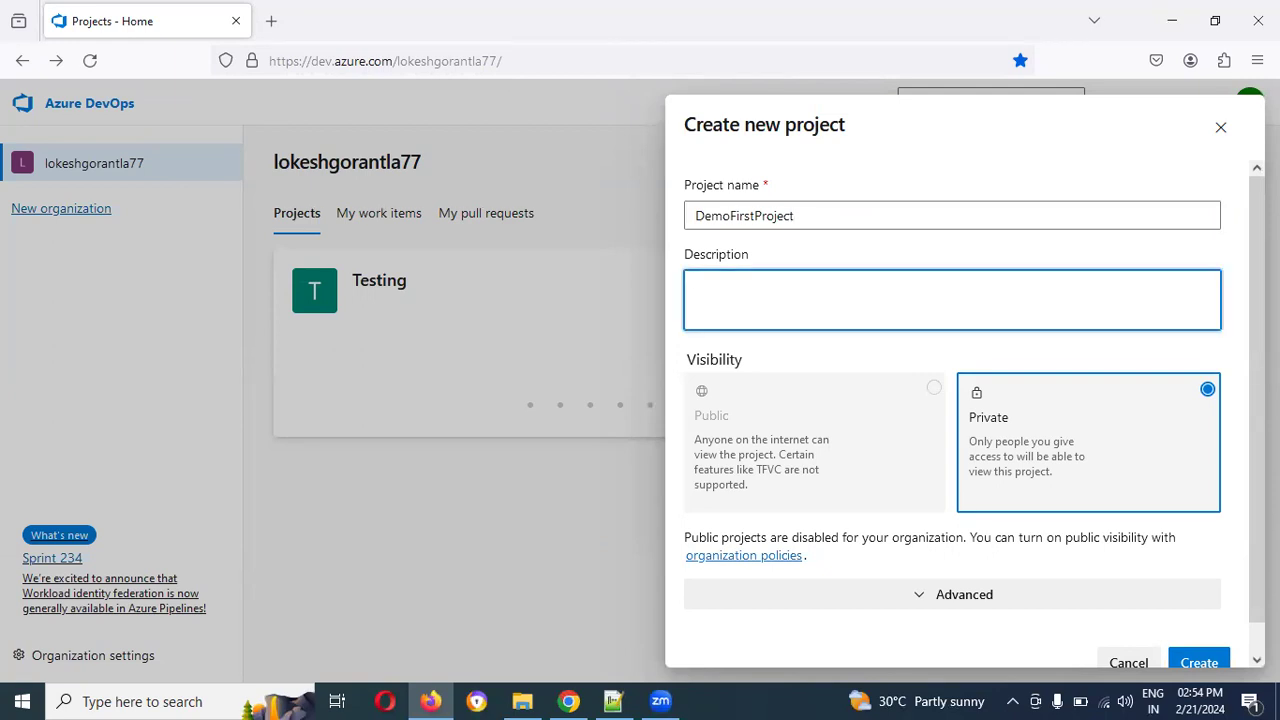
text(Deplo)
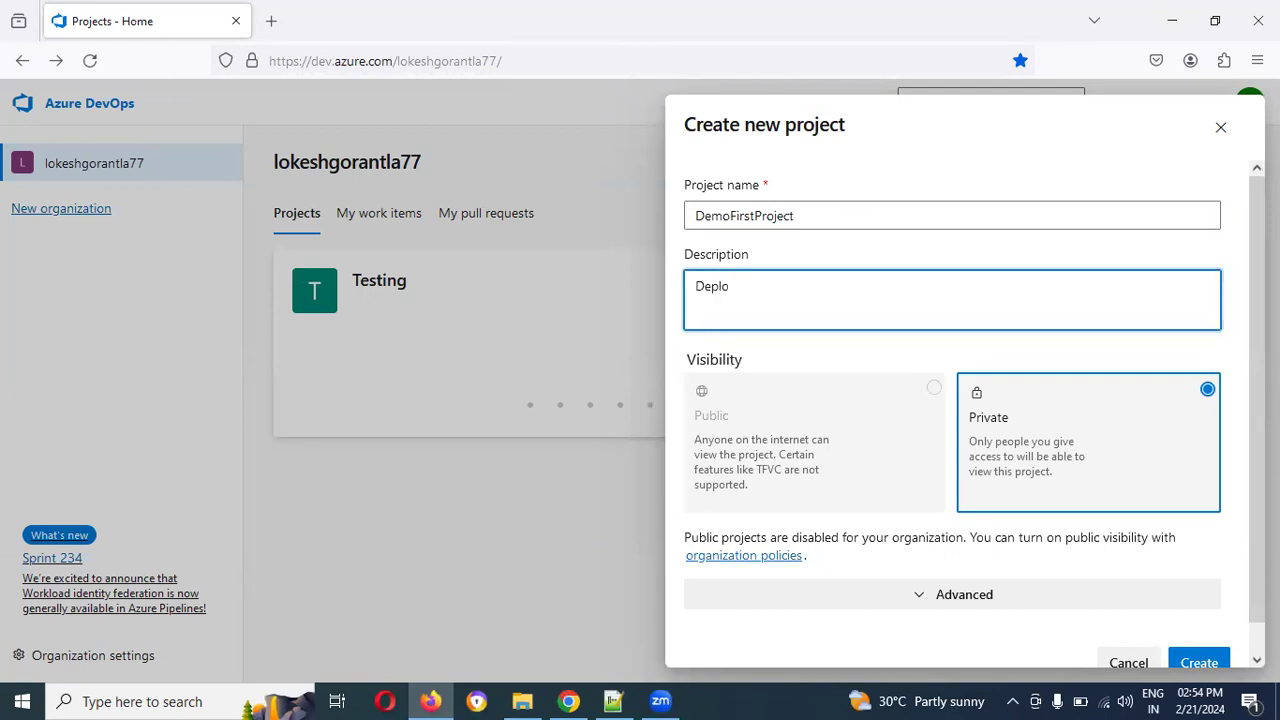
text(ying Code in)
key(alt+shift)
text(Azure)
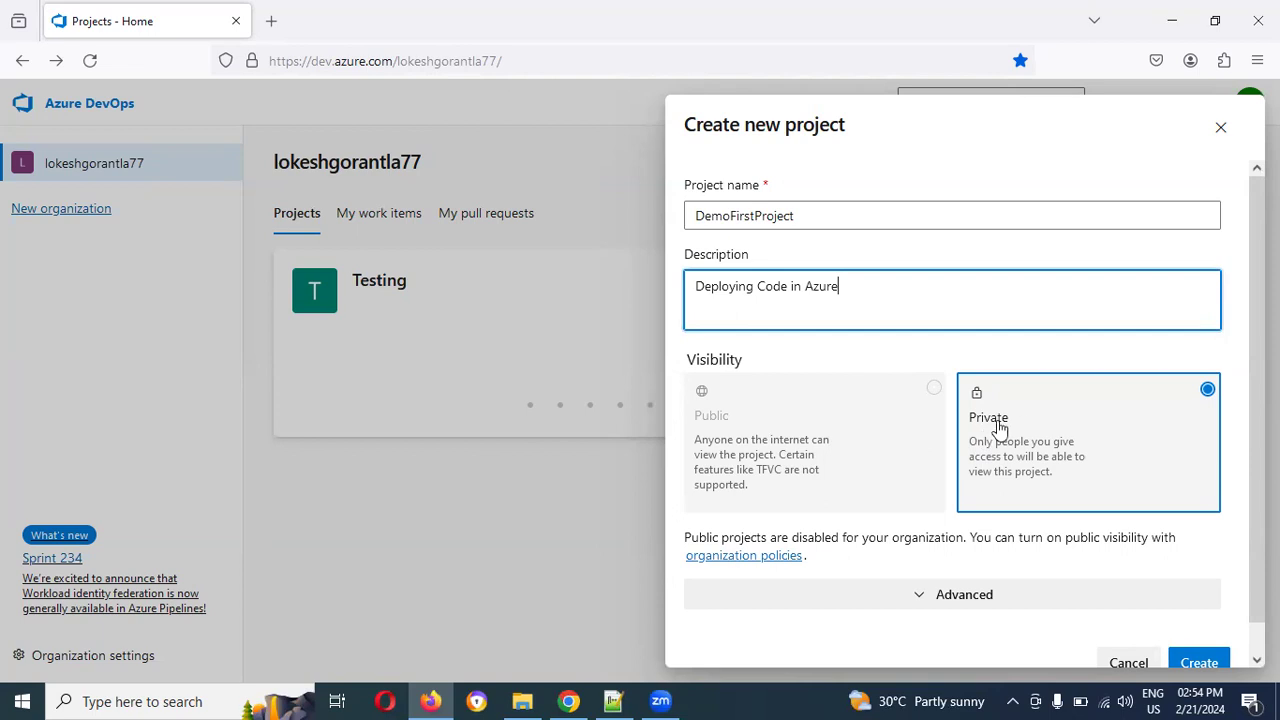
click(840, 481)
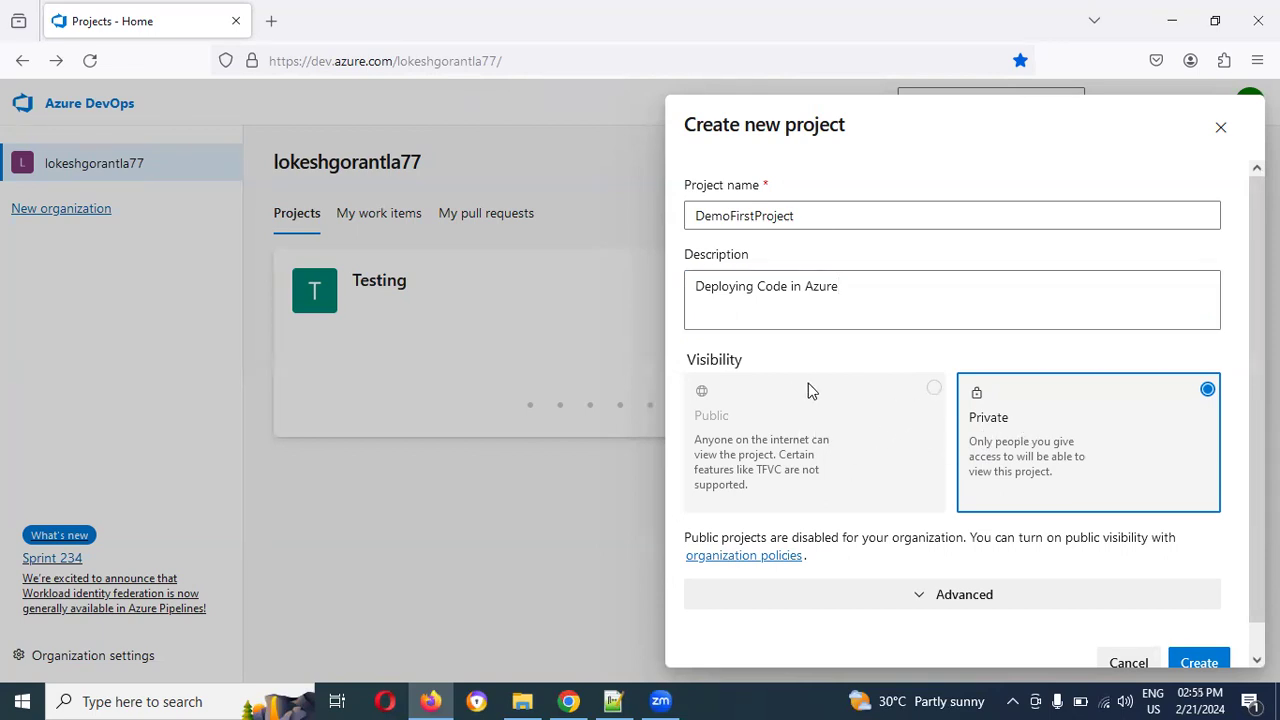
scroll(886, 483, down, 1)
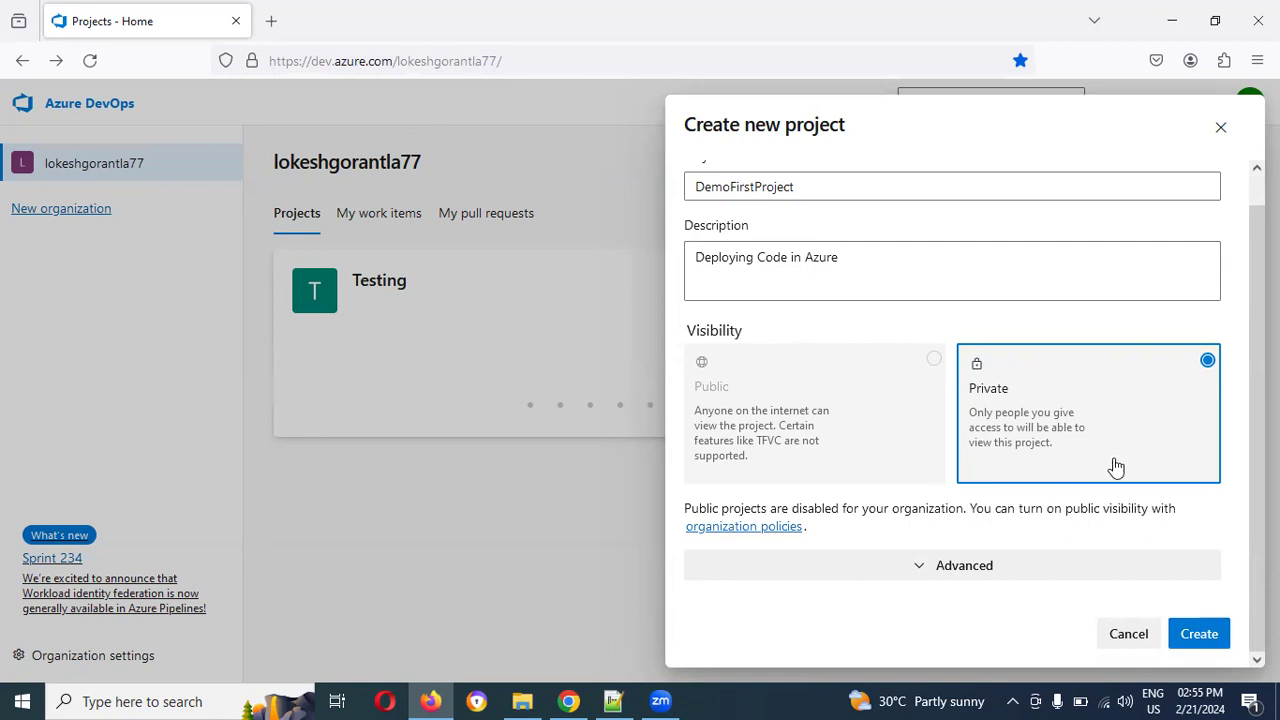
click(1192, 636)
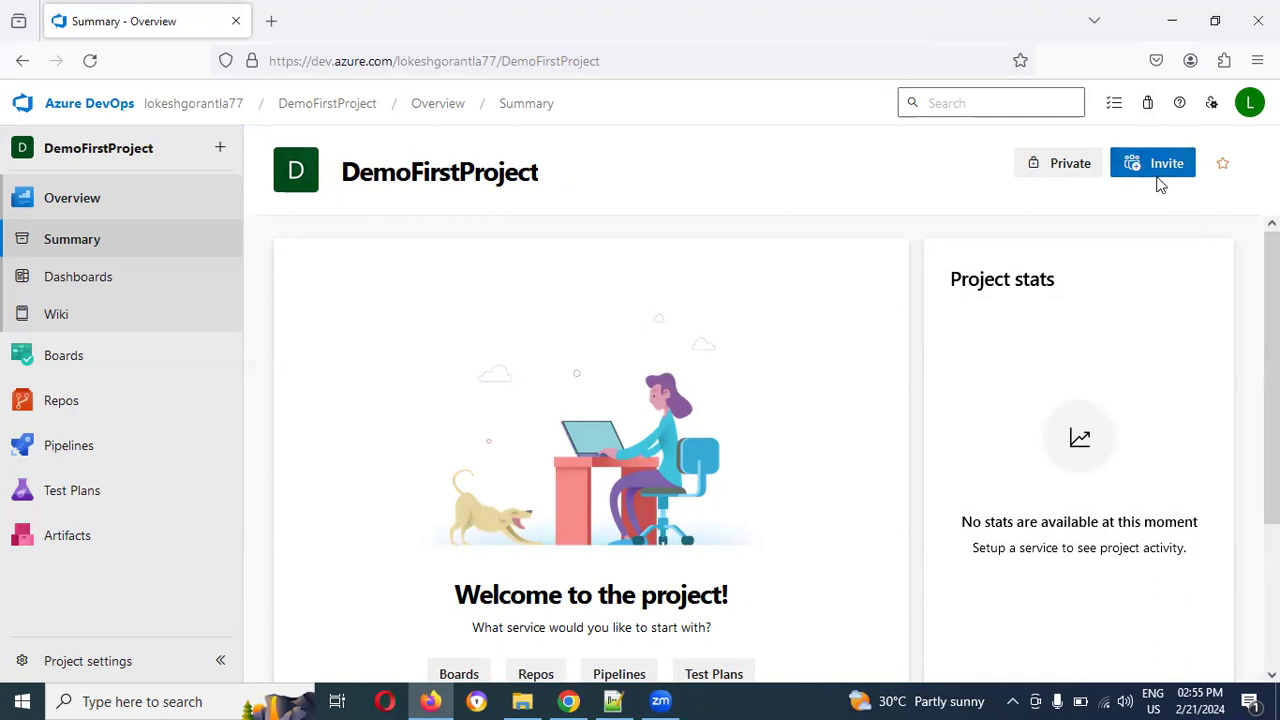
Examine the new project's summary page and the user's Permissions settings, and return to the project.
scroll(690, 446, down, 2)
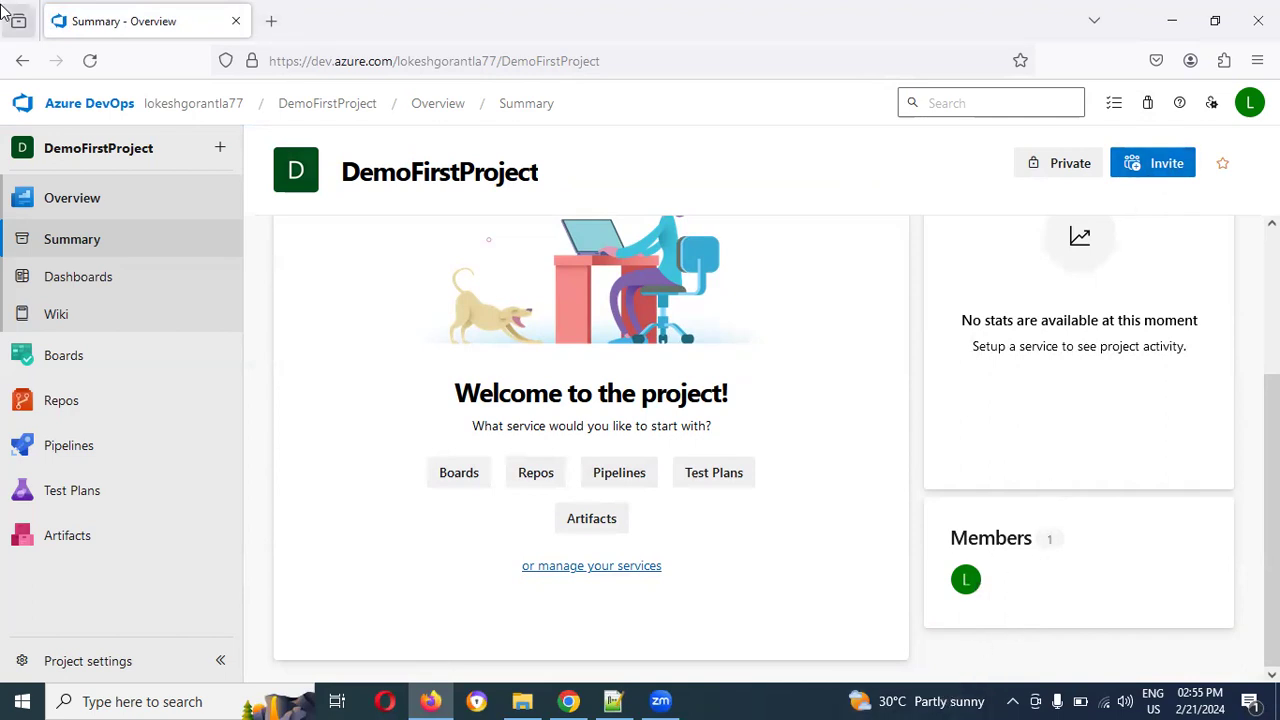
click(1249, 102)
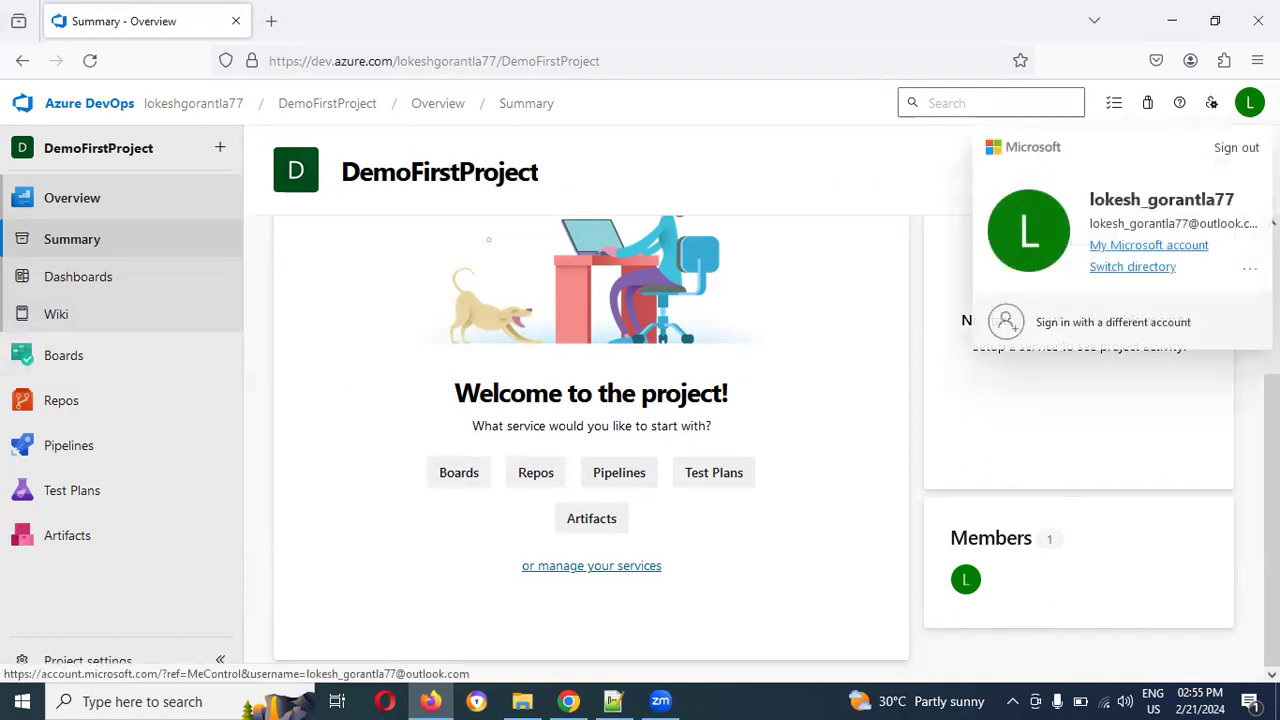
click(1248, 273)
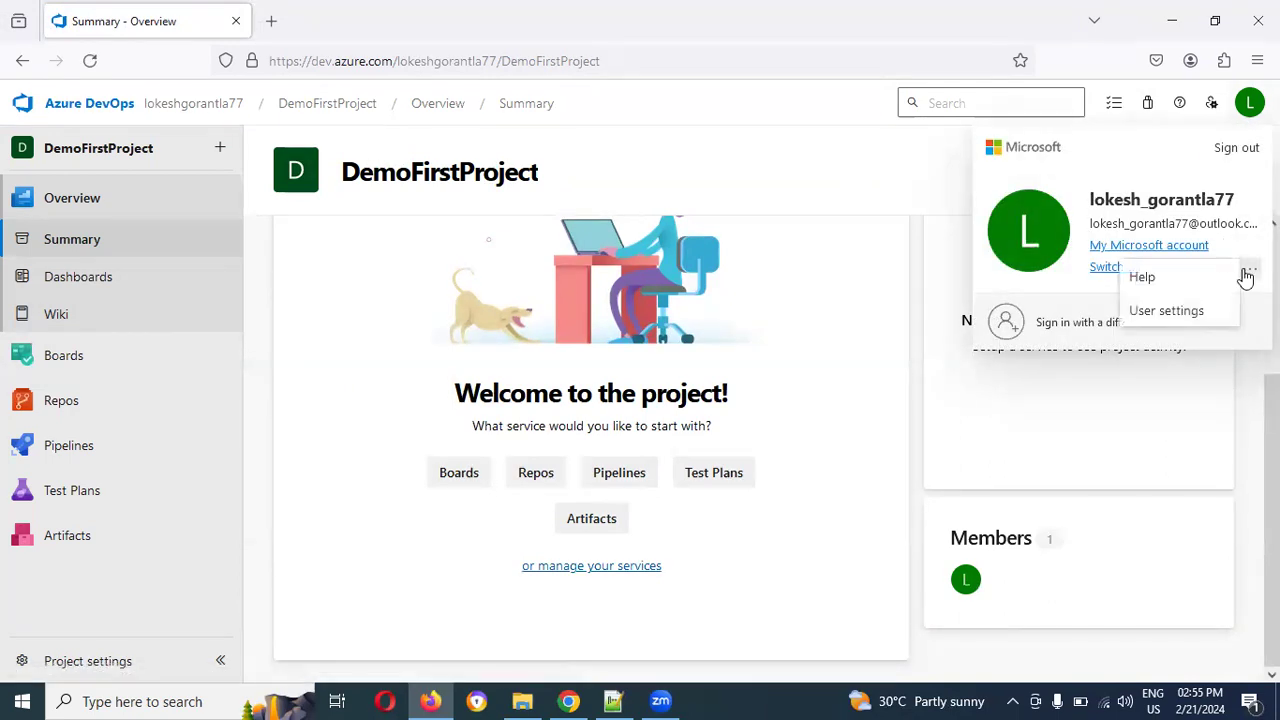
click(1160, 310)
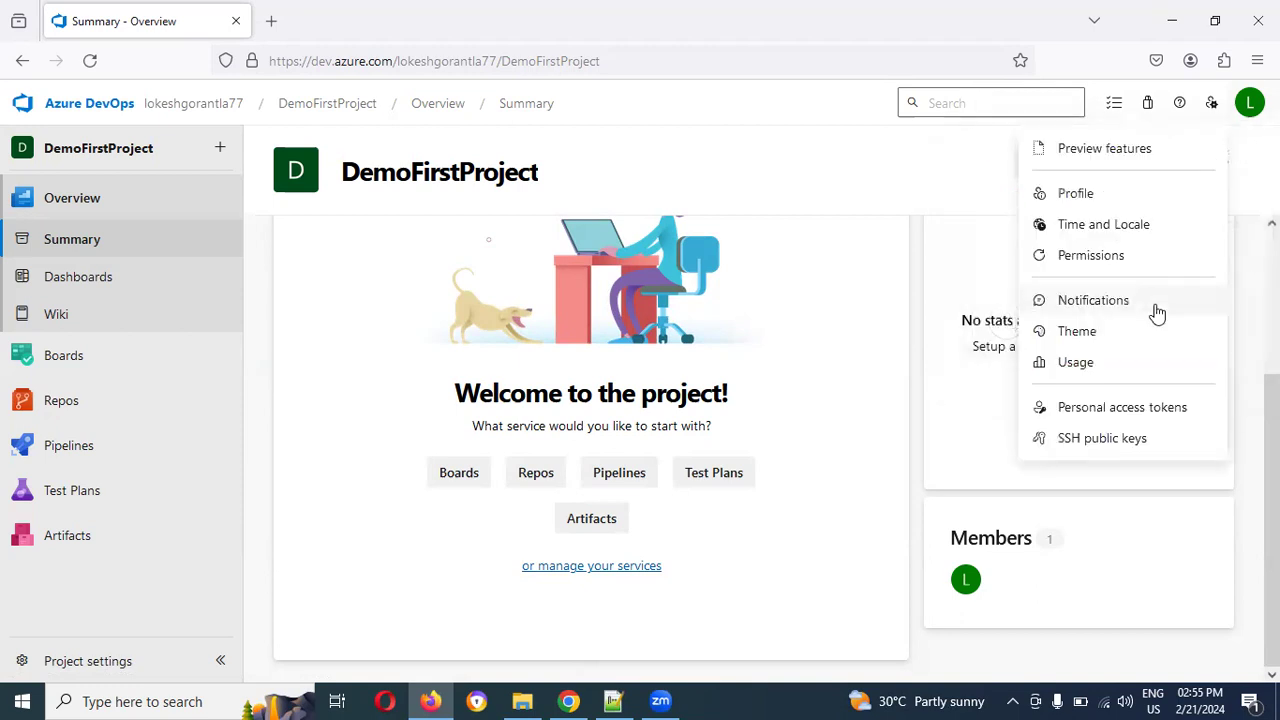
click(1091, 258)
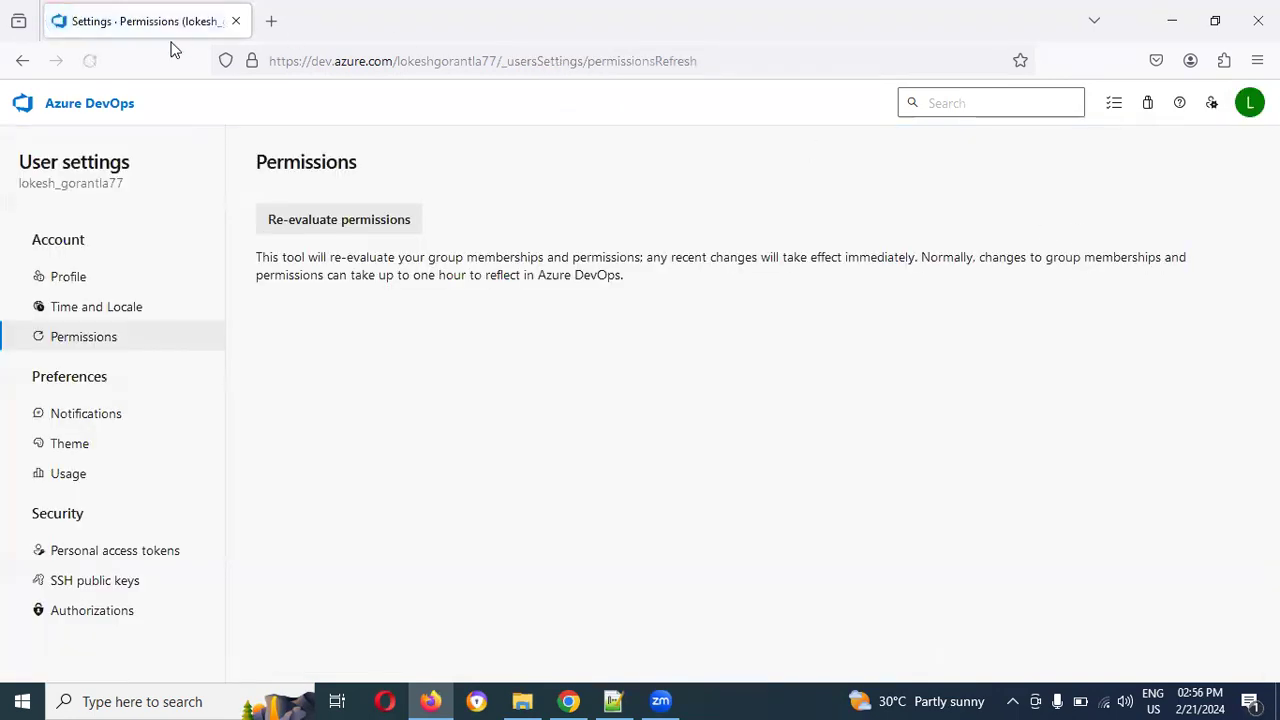
click(22, 64)
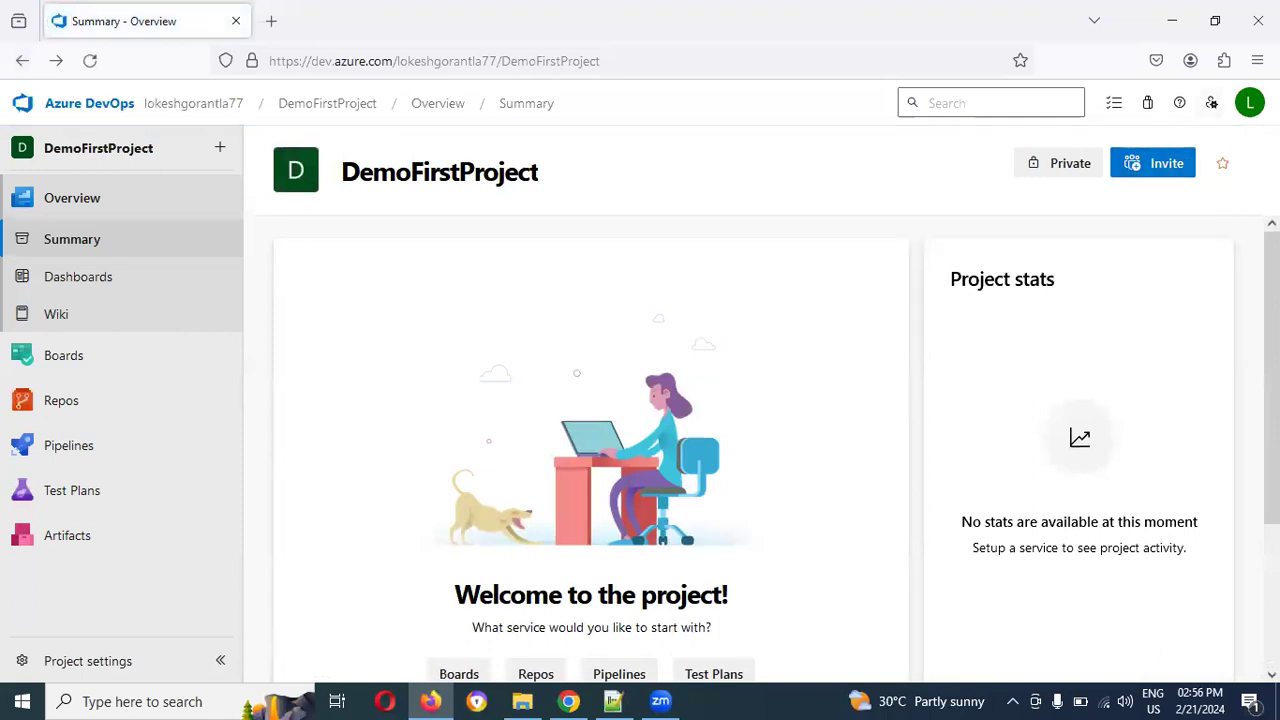
Examine the Usage page in the user settings and return to the DemoFirstProject summary.
click(1213, 104)
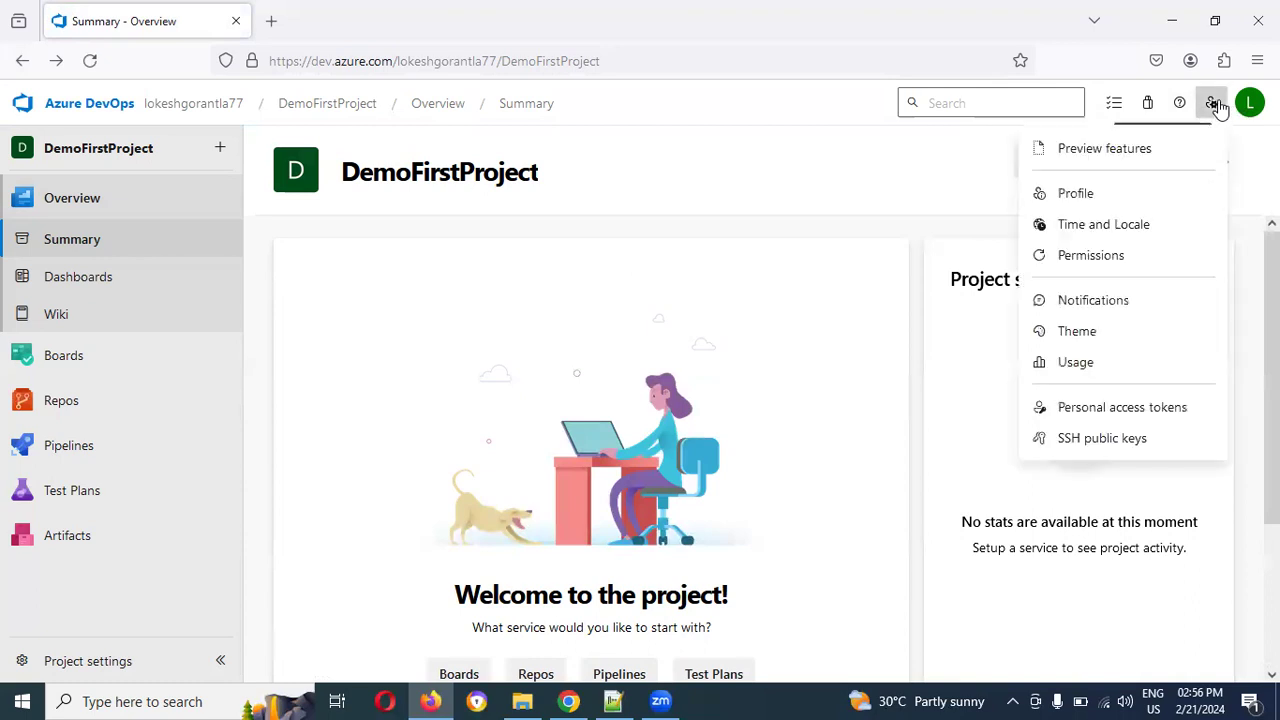
click(1076, 364)
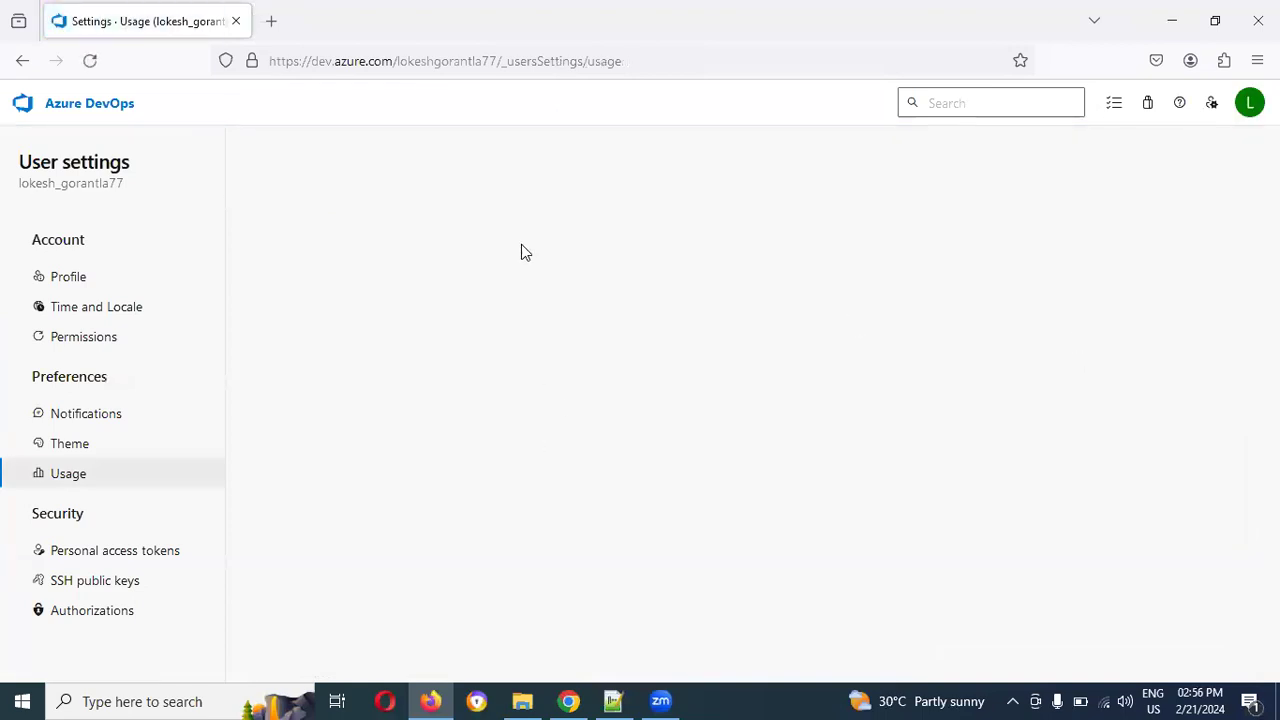
click(24, 64)
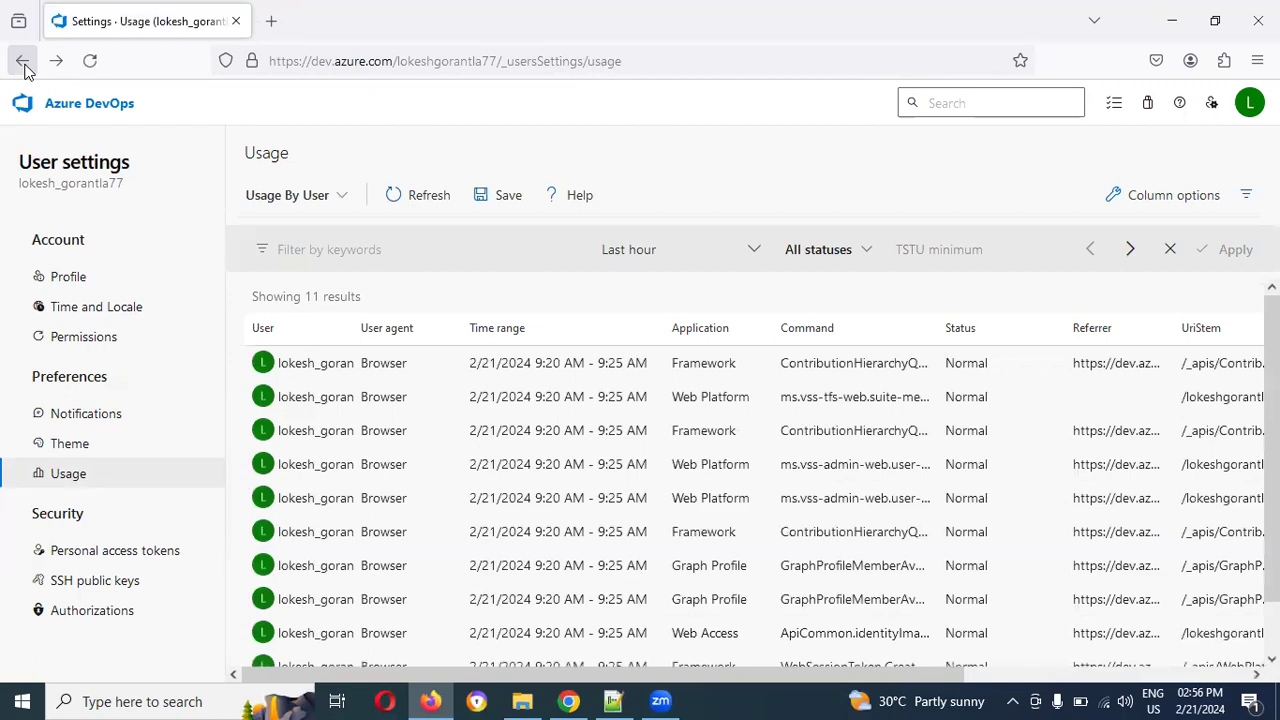
click(24, 64)
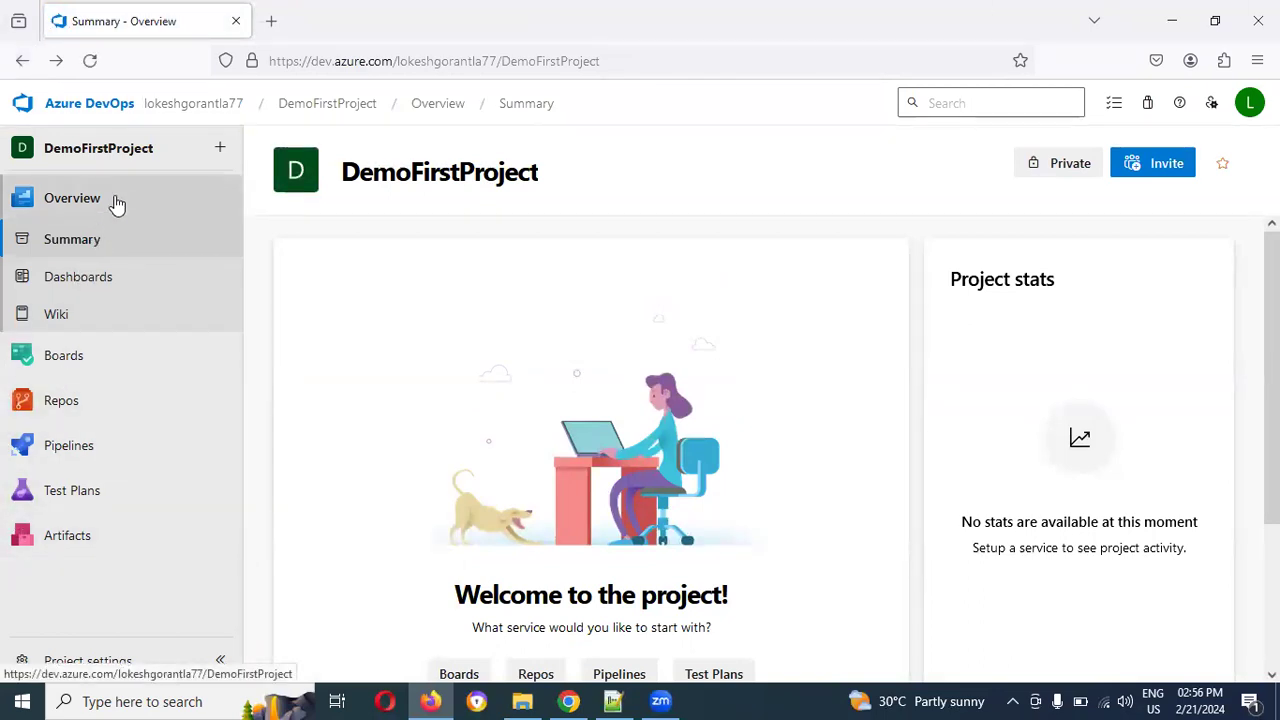
Examine DemoFirstProject's Overview and Summary pages and its team dashboard.
drag(48, 145, 155, 150)
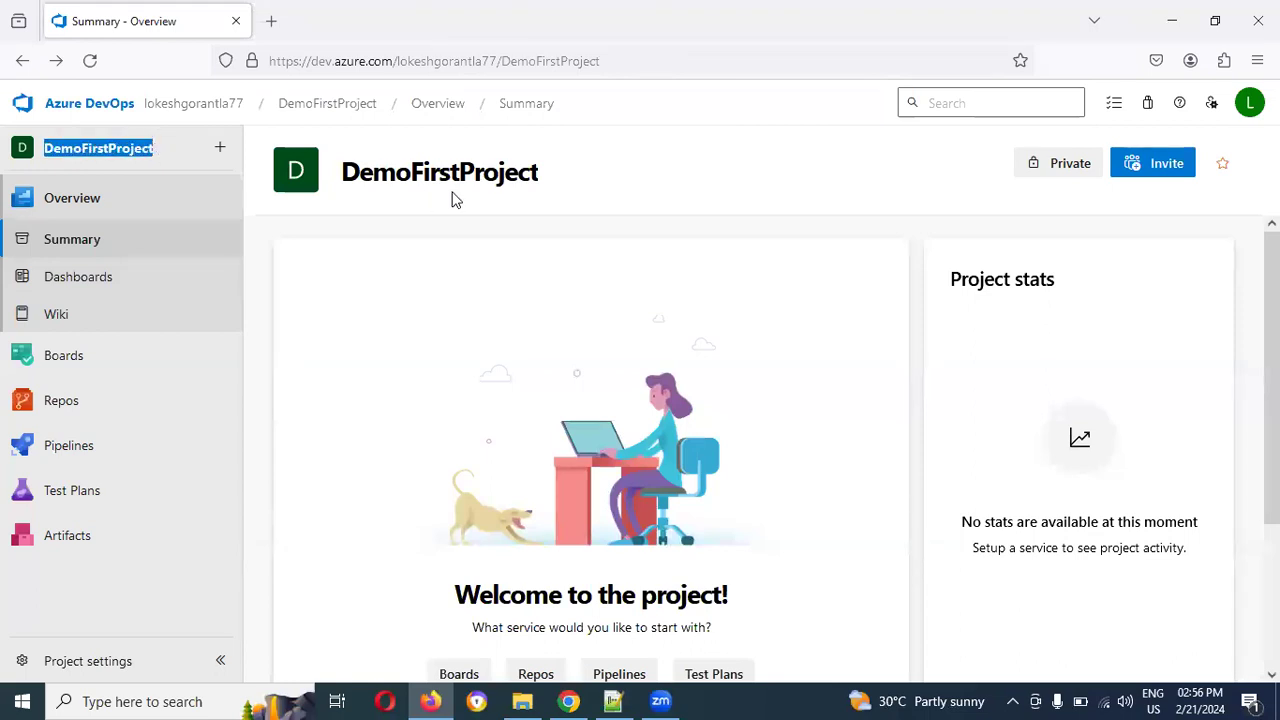
click(90, 201)
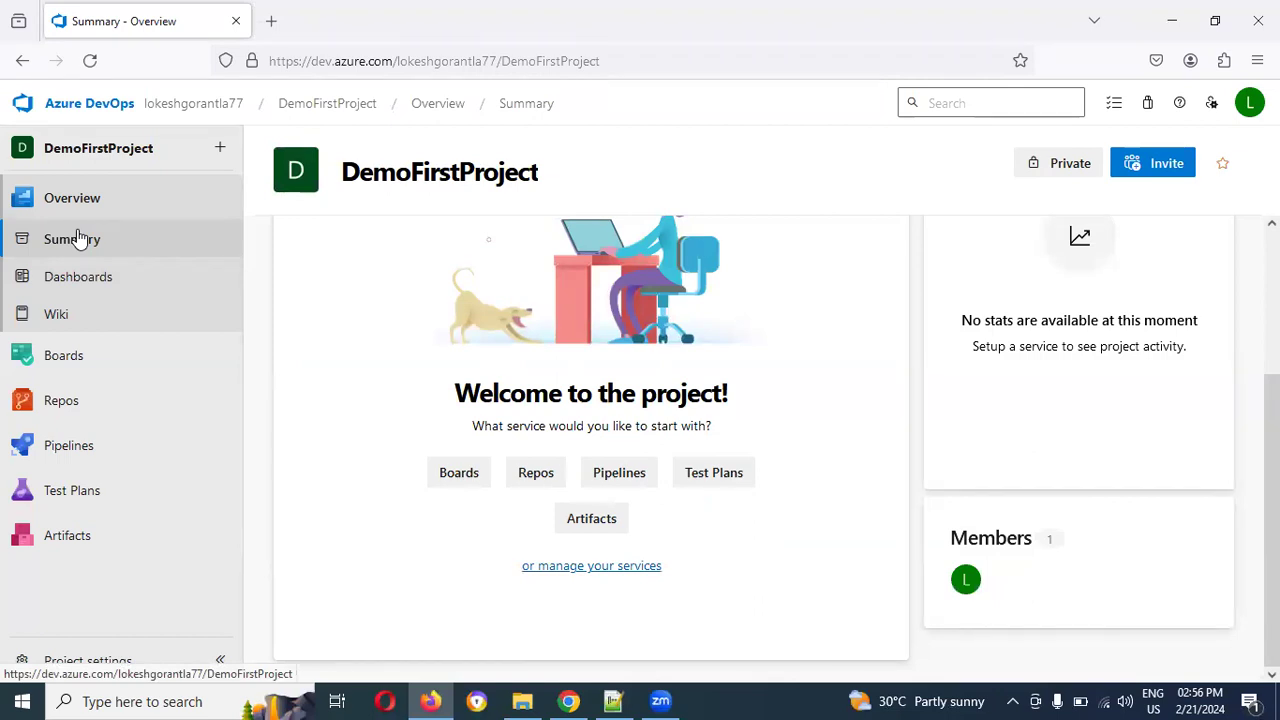
click(79, 237)
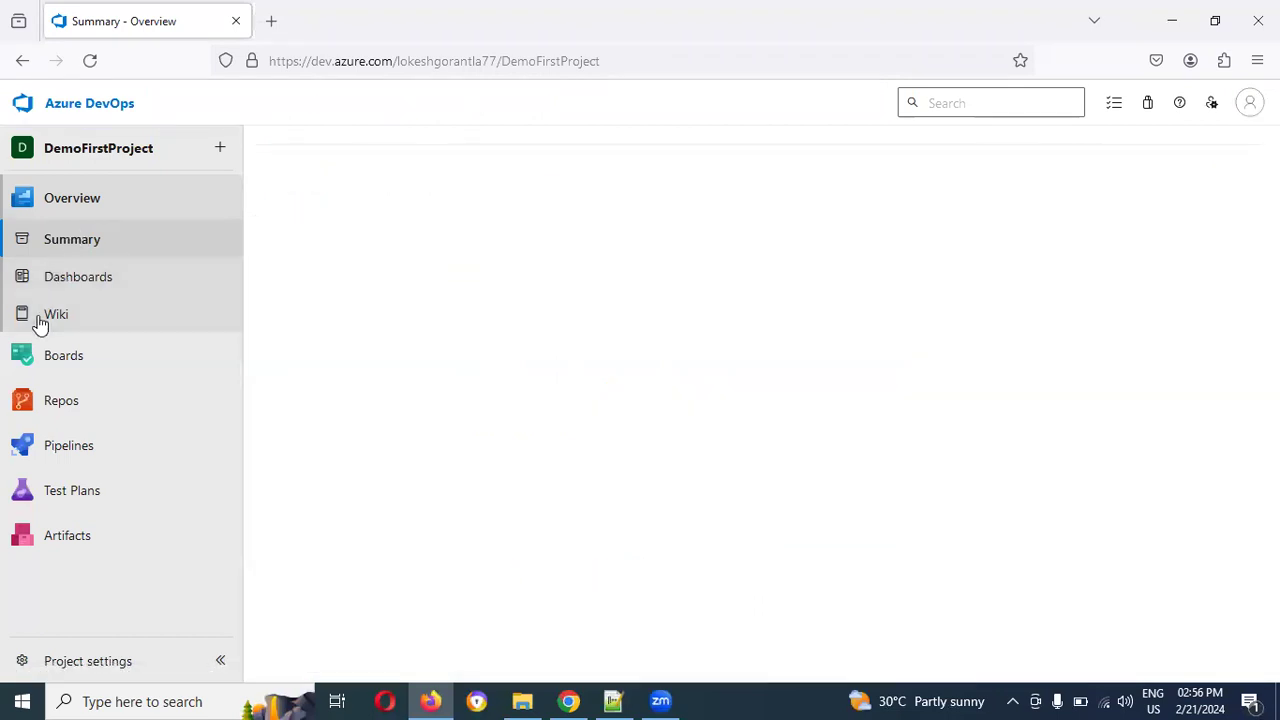
click(86, 280)
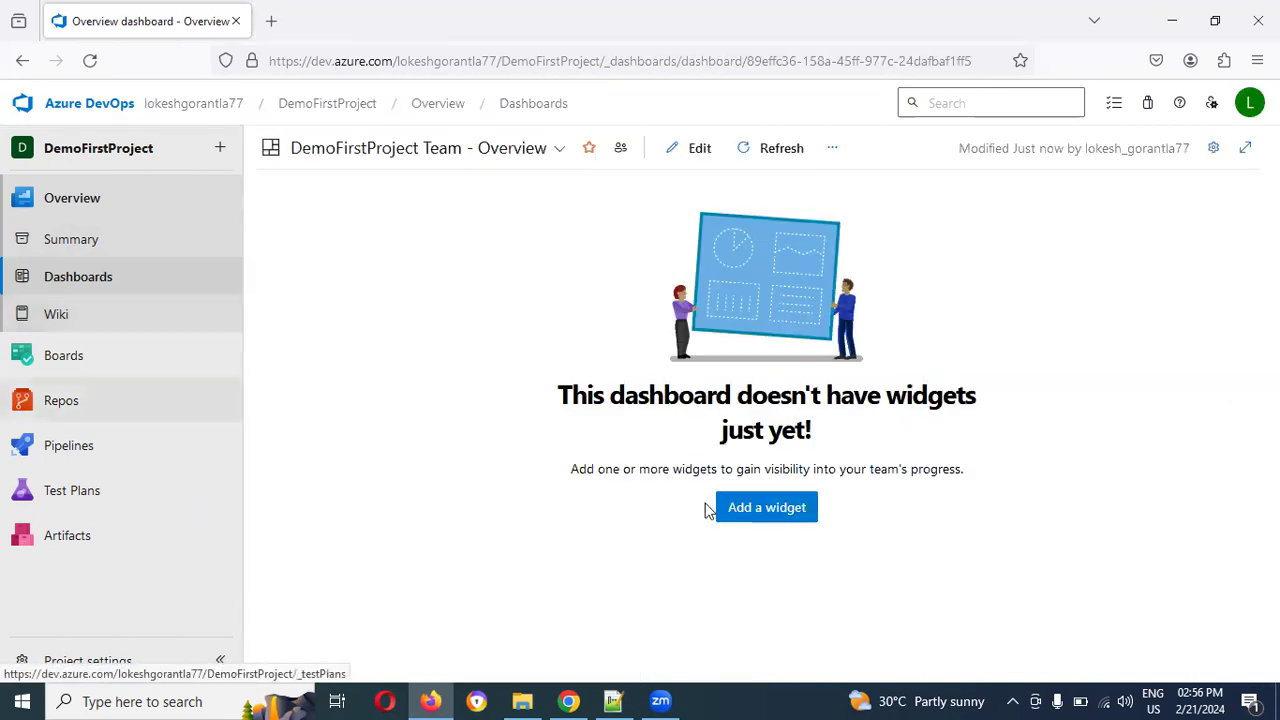
Examine the pages offered under Boards, Repos, Pipelines and Test Plans, and open the project's Artifacts feeds.
mouse_move(78, 333)
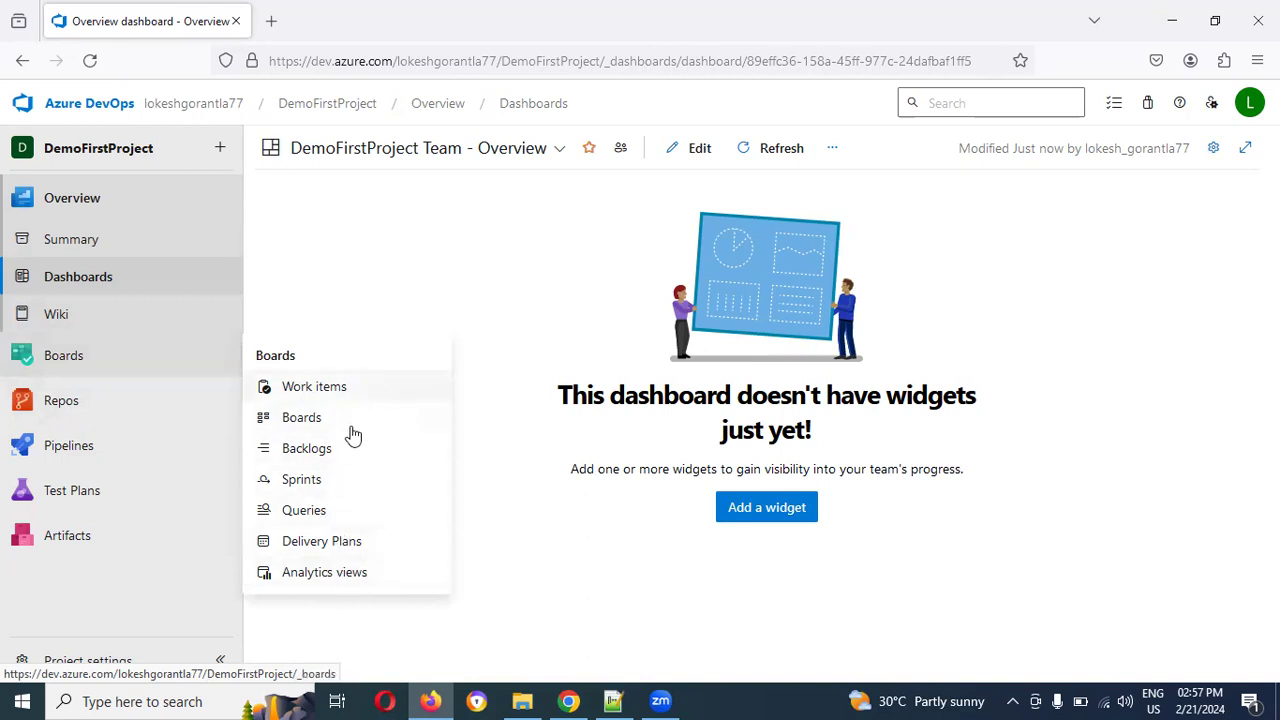
mouse_move(98, 415)
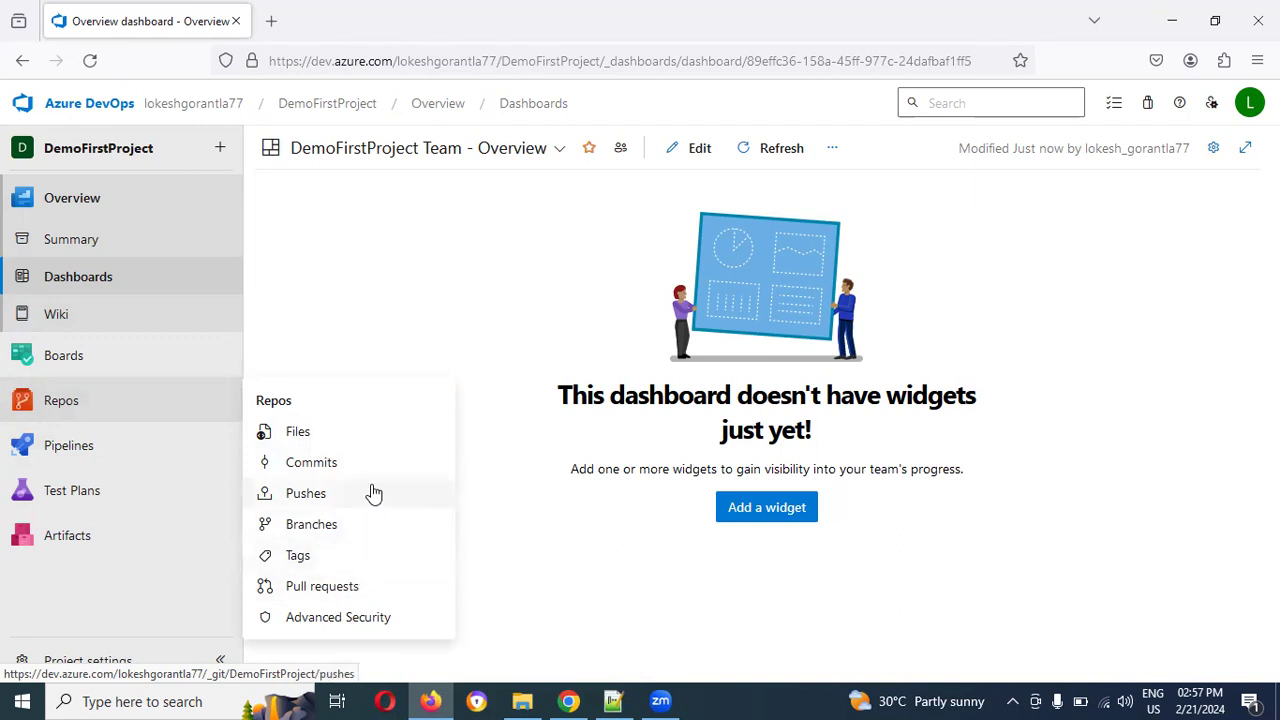
mouse_move(171, 446)
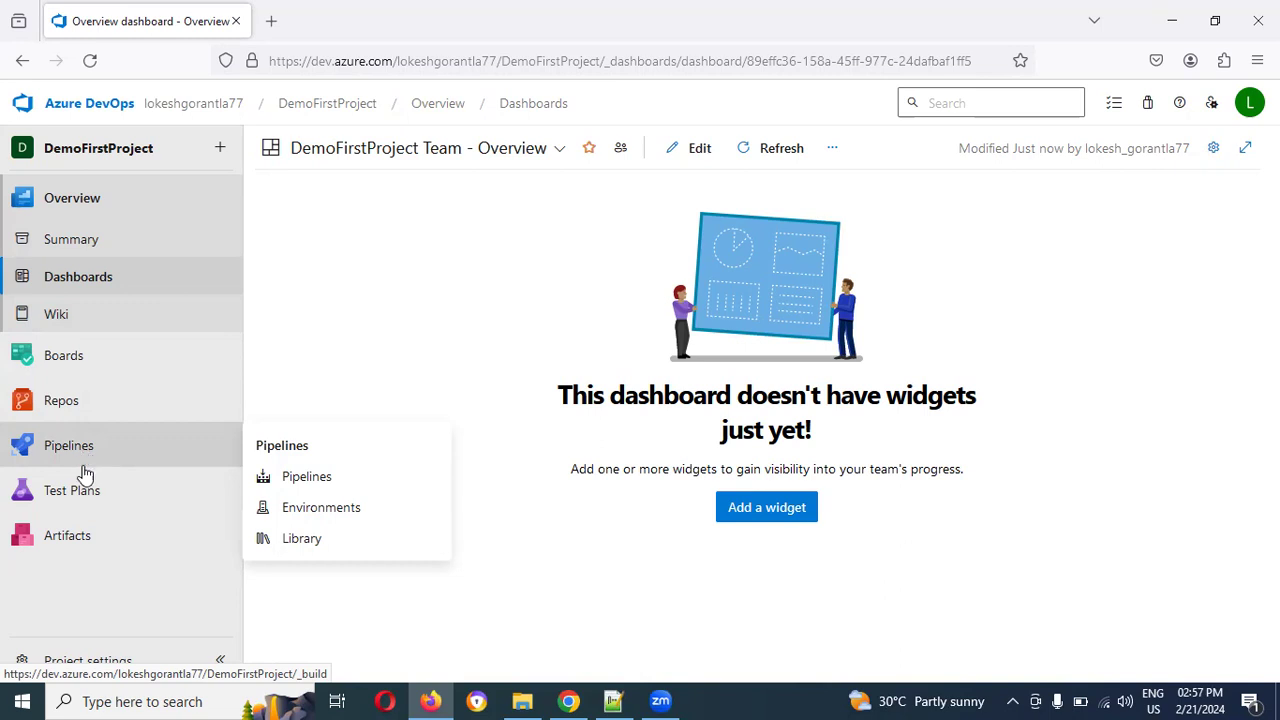
mouse_move(80, 497)
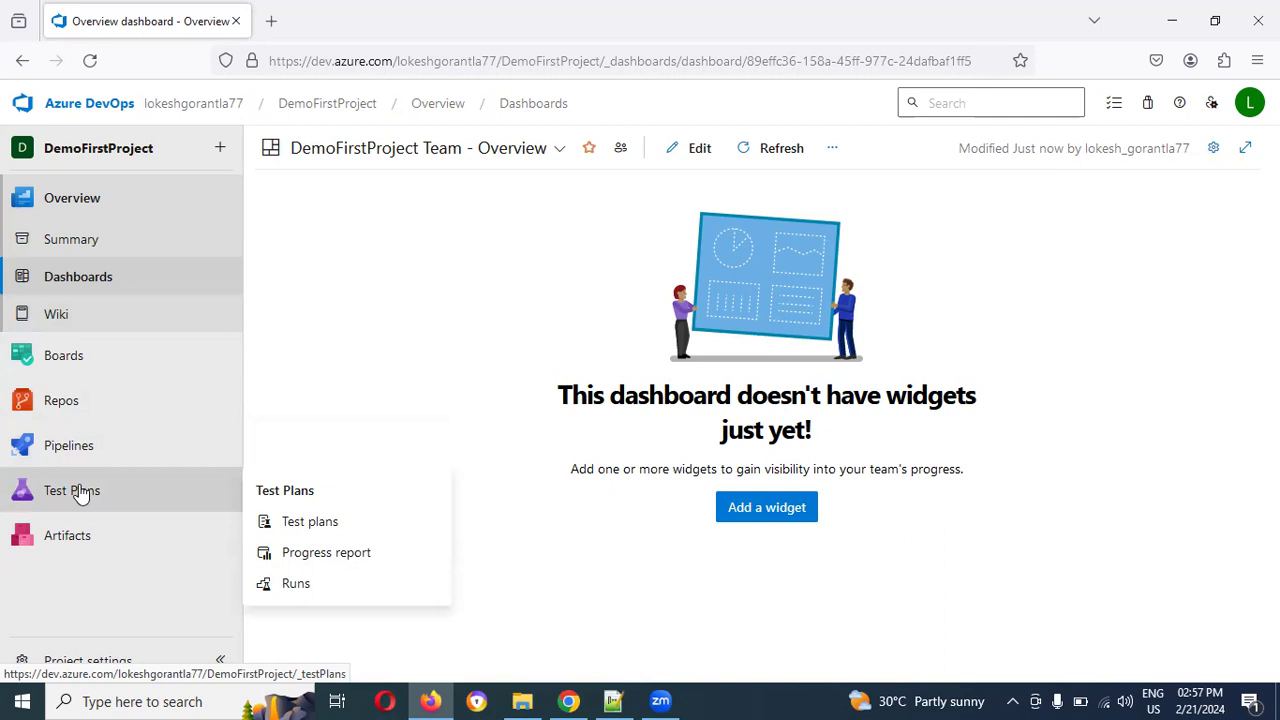
click(81, 536)
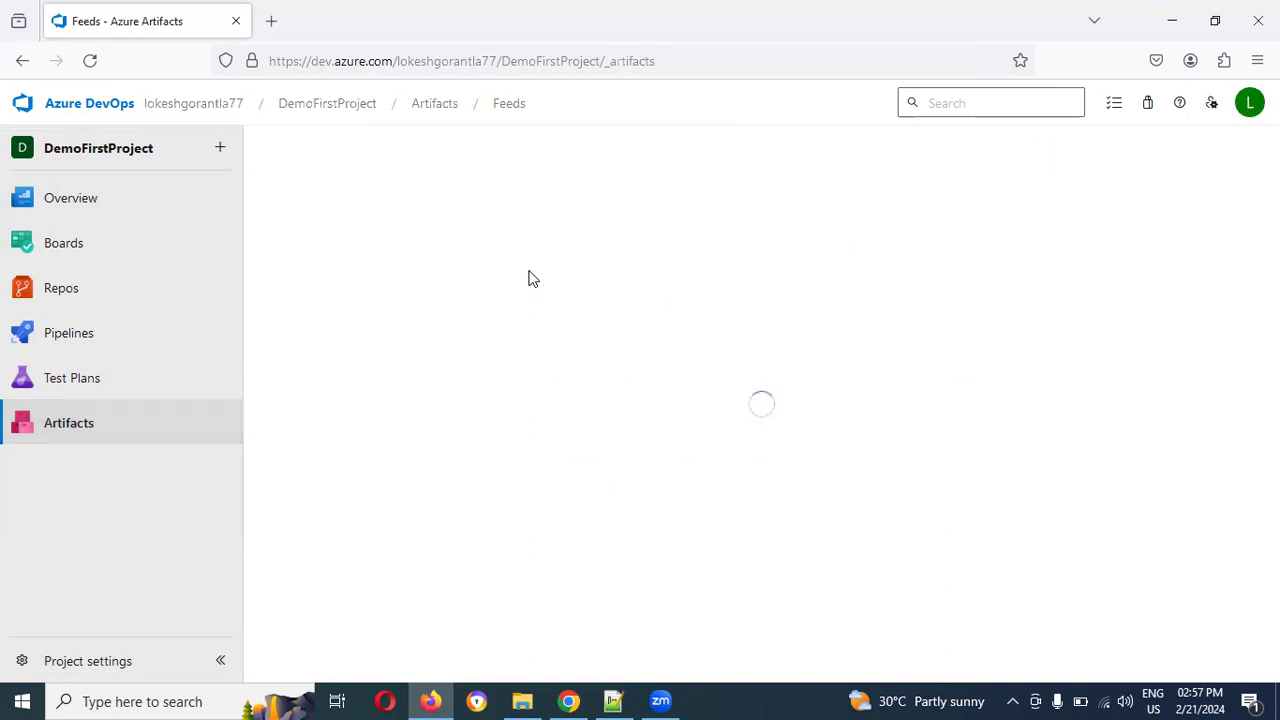
View the Test Plans Runs page and expand the Test runs folder.
click(78, 377)
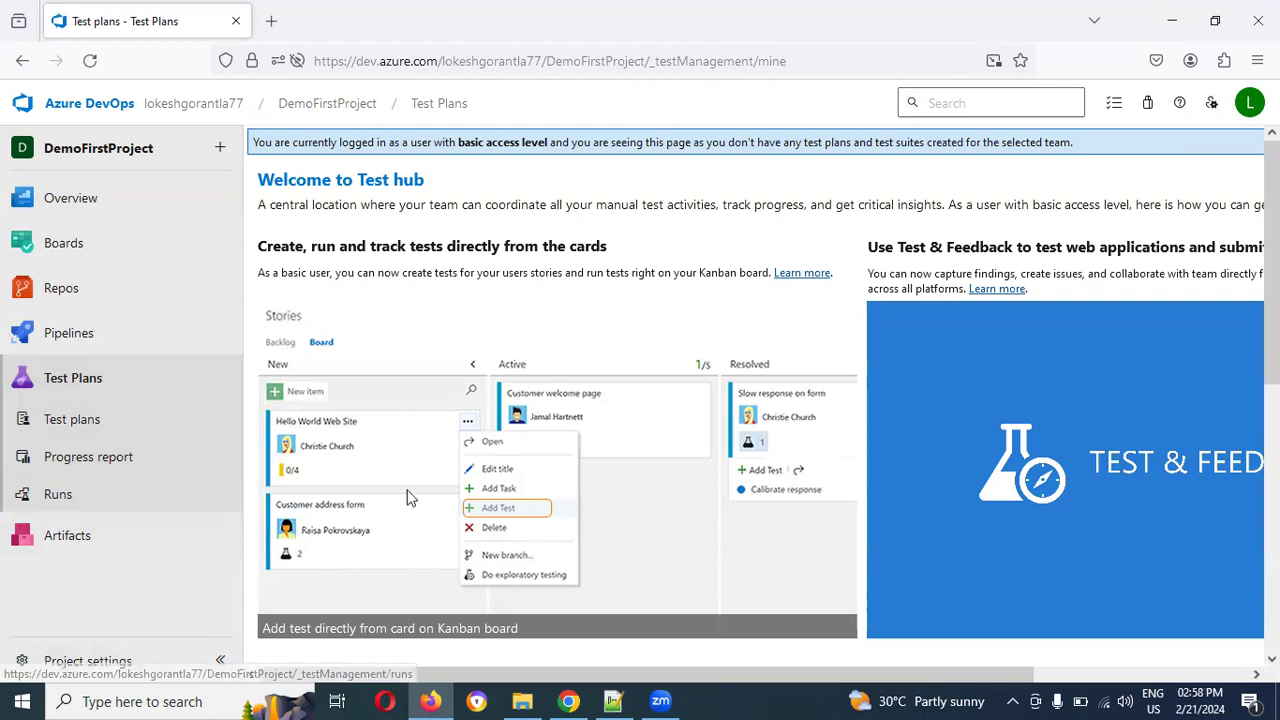
click(42, 492)
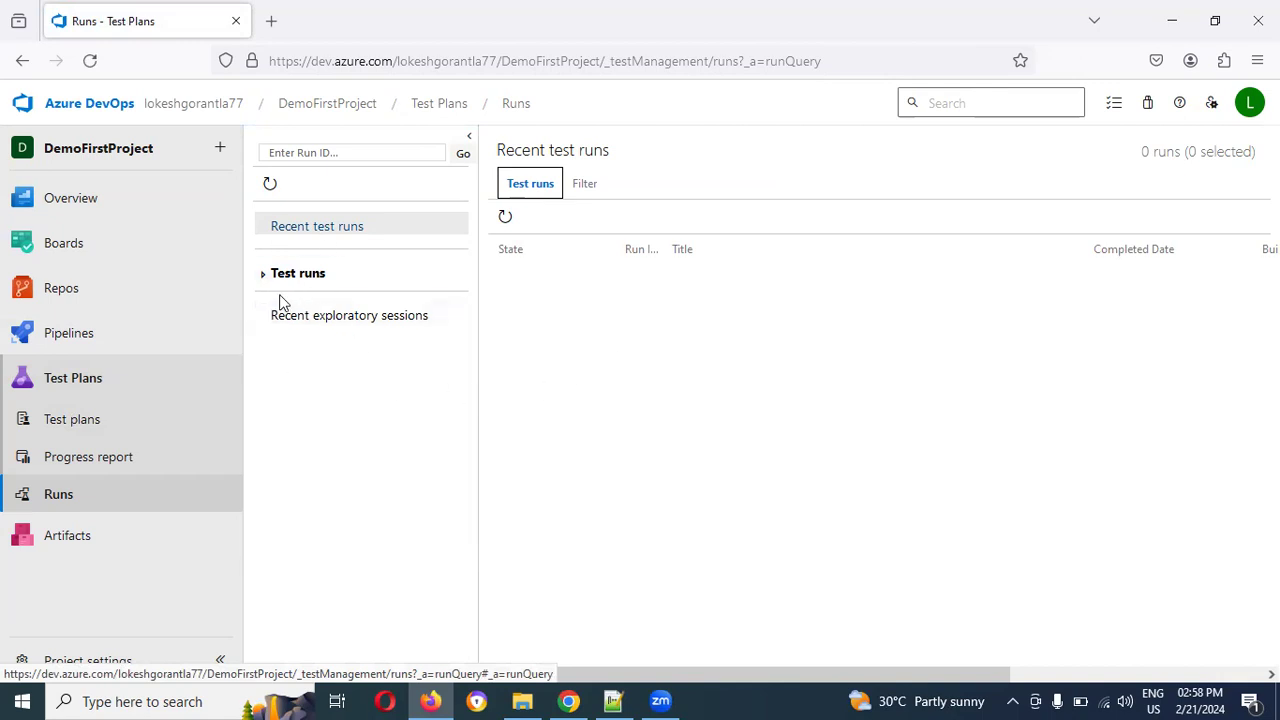
click(261, 276)
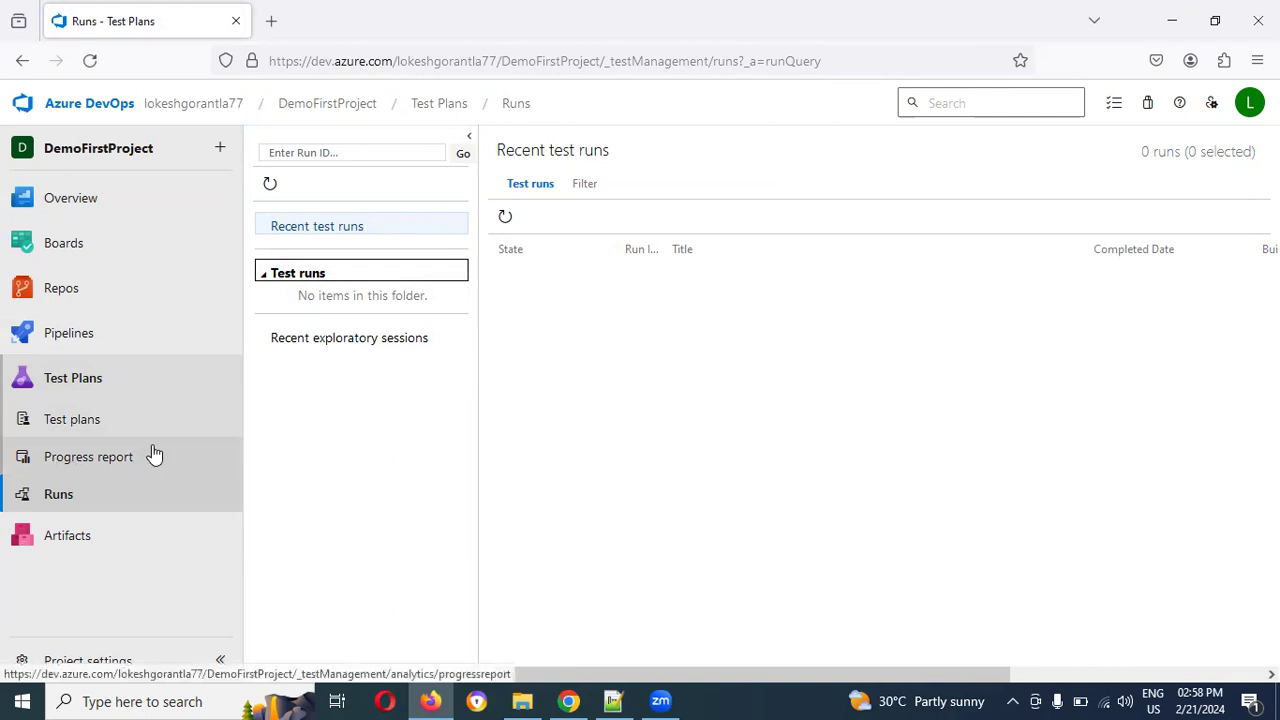
Open the project's Pipelines page.
click(80, 334)
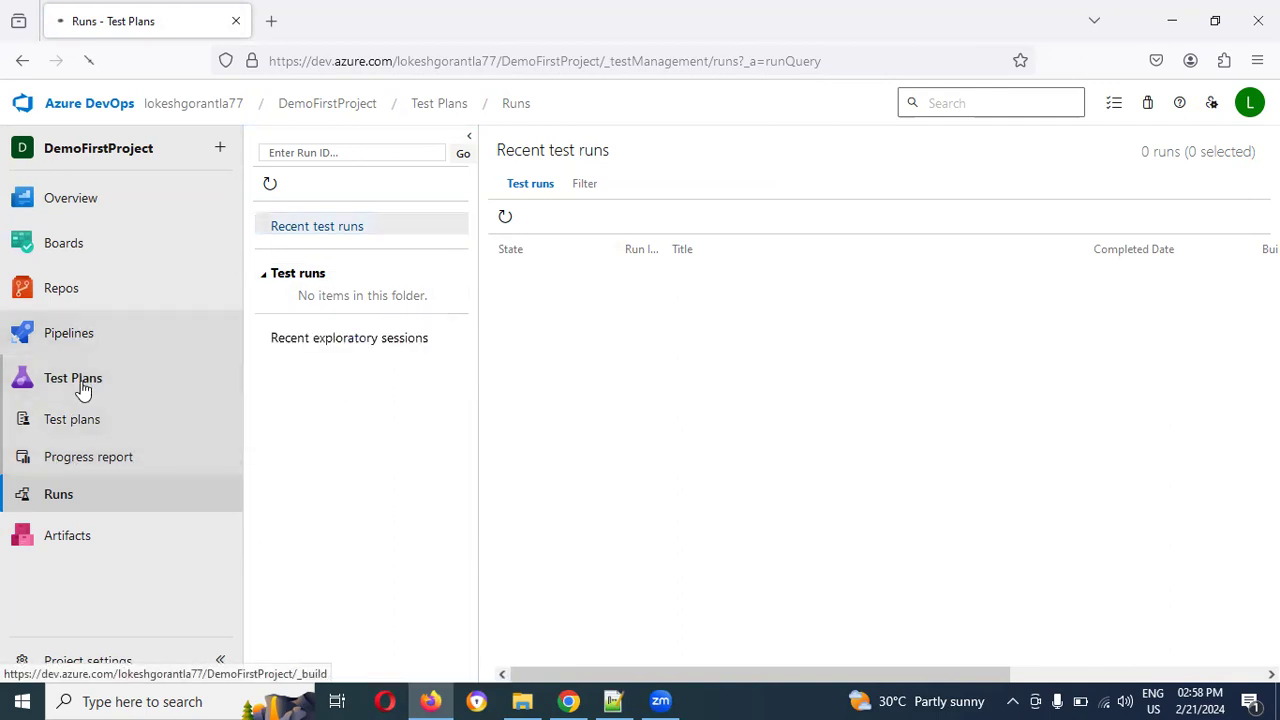